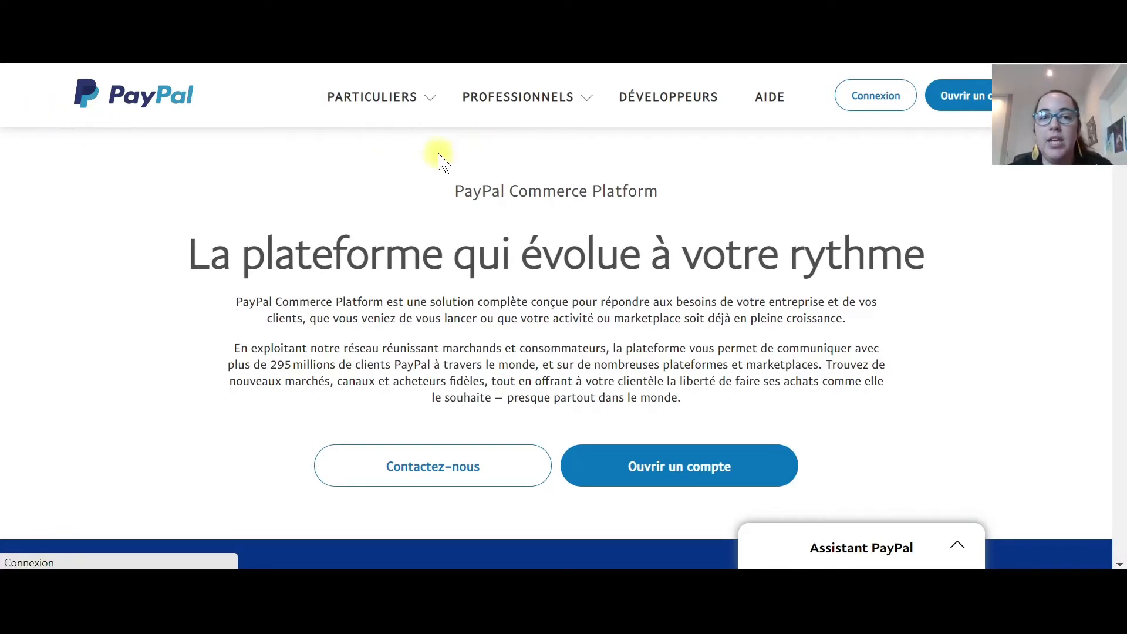
Step: Log in to the PayPal account with the credentials already filled in
mouse_move(512, 112)
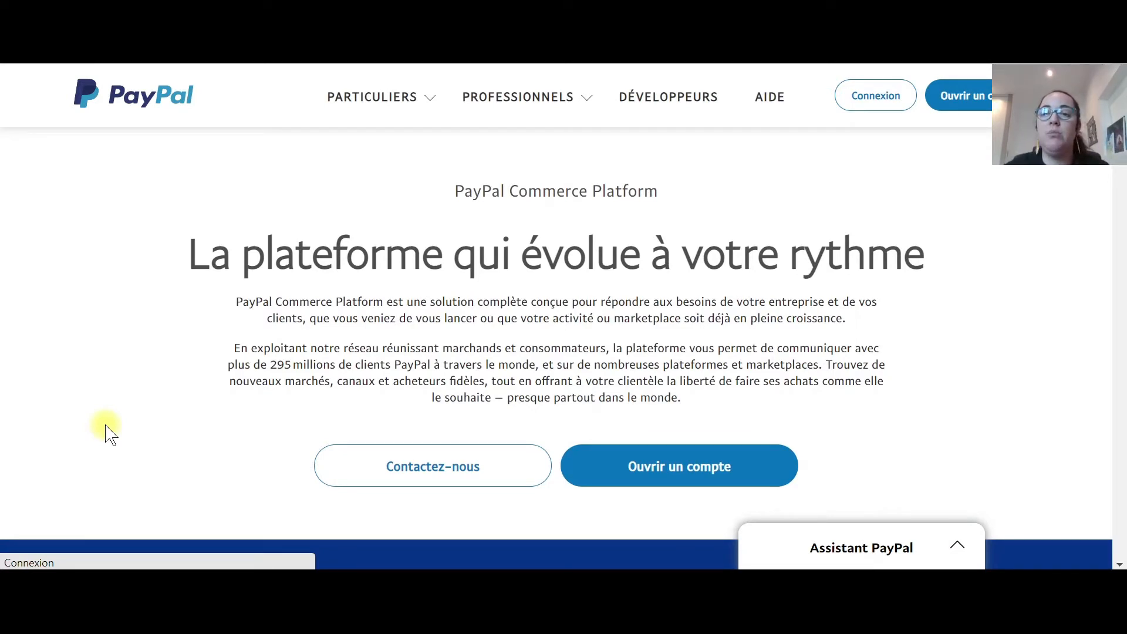
click(976, 107)
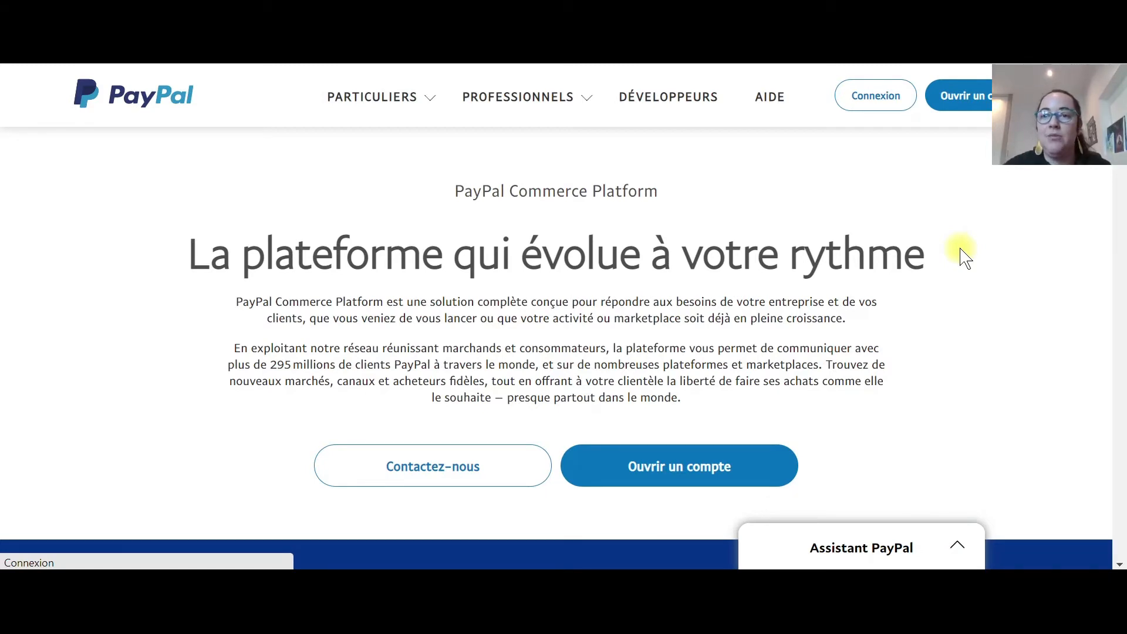
click(874, 103)
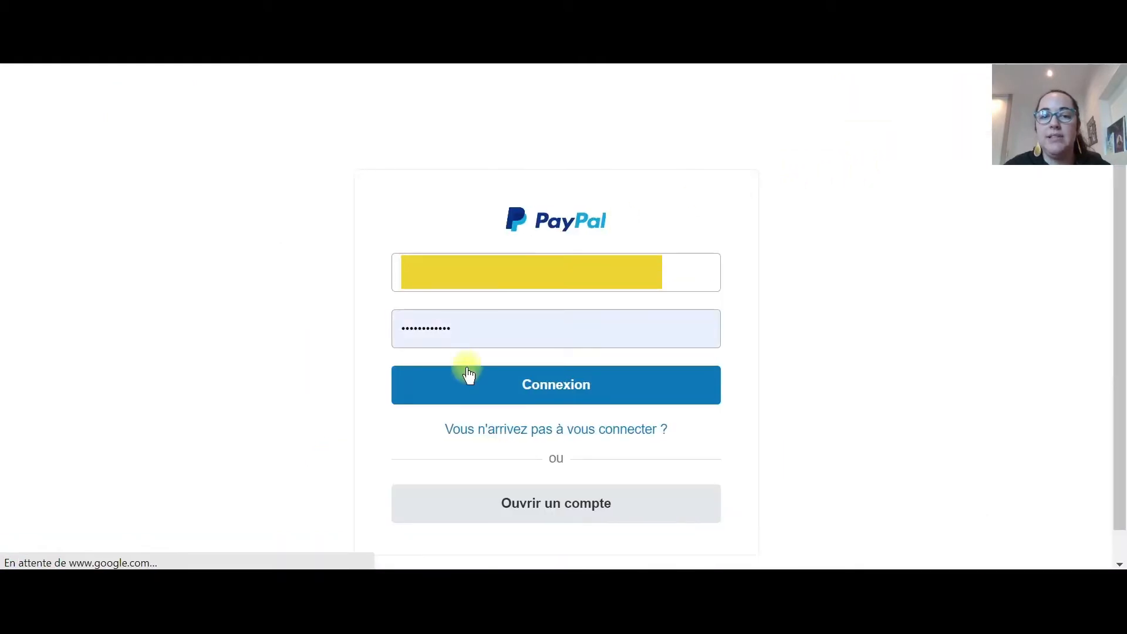
click(555, 395)
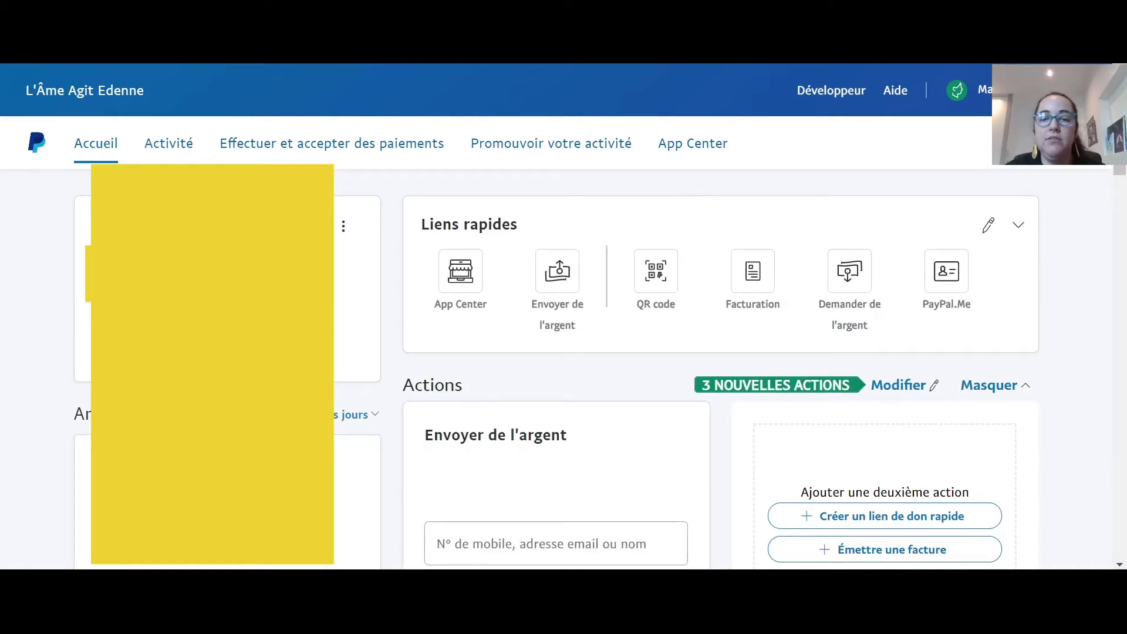
Step: Open the Boutons PayPal page among the options for accepting payments
scroll(1080, 375, down, 3)
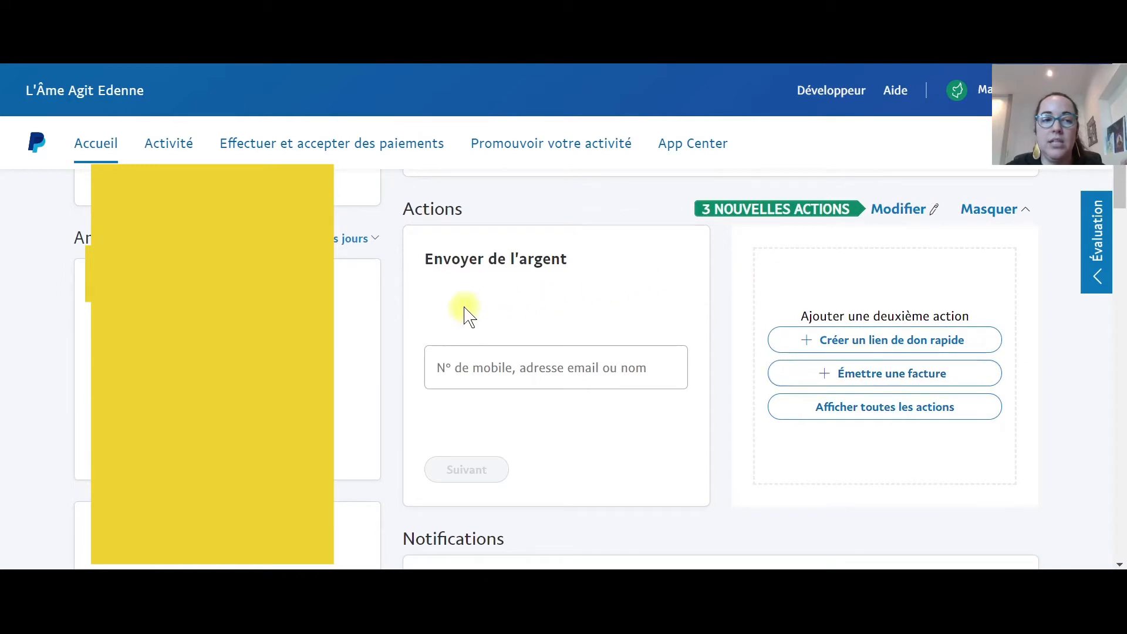
scroll(457, 317, down, 3)
scroll(457, 316, down, 5)
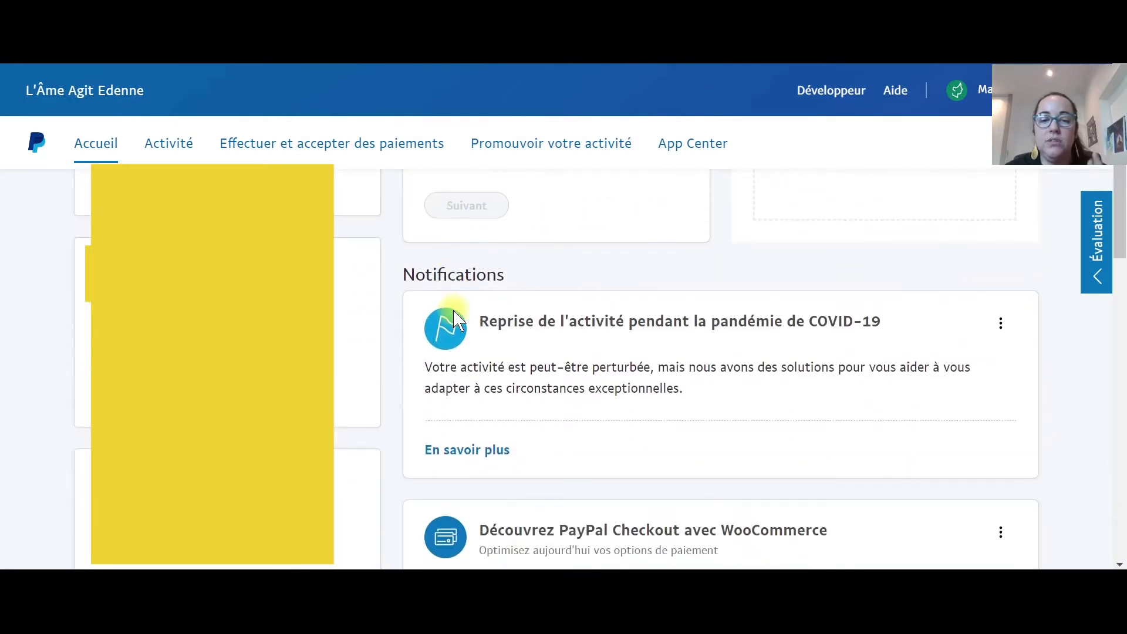
scroll(457, 320, down, 3)
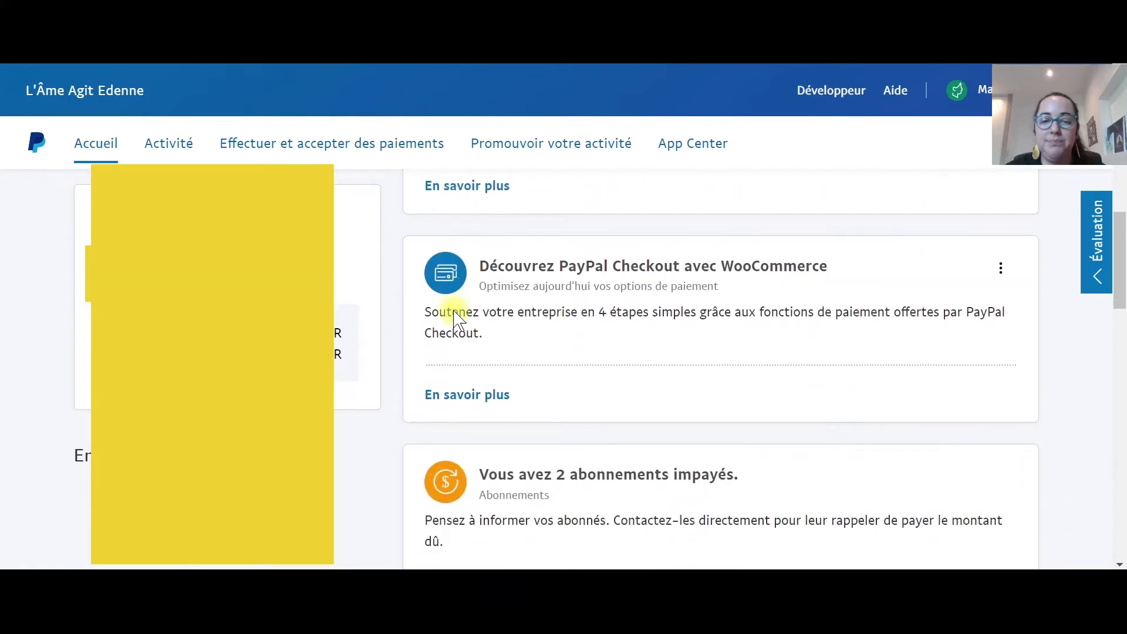
scroll(457, 320, up, 7)
scroll(455, 317, up, 6)
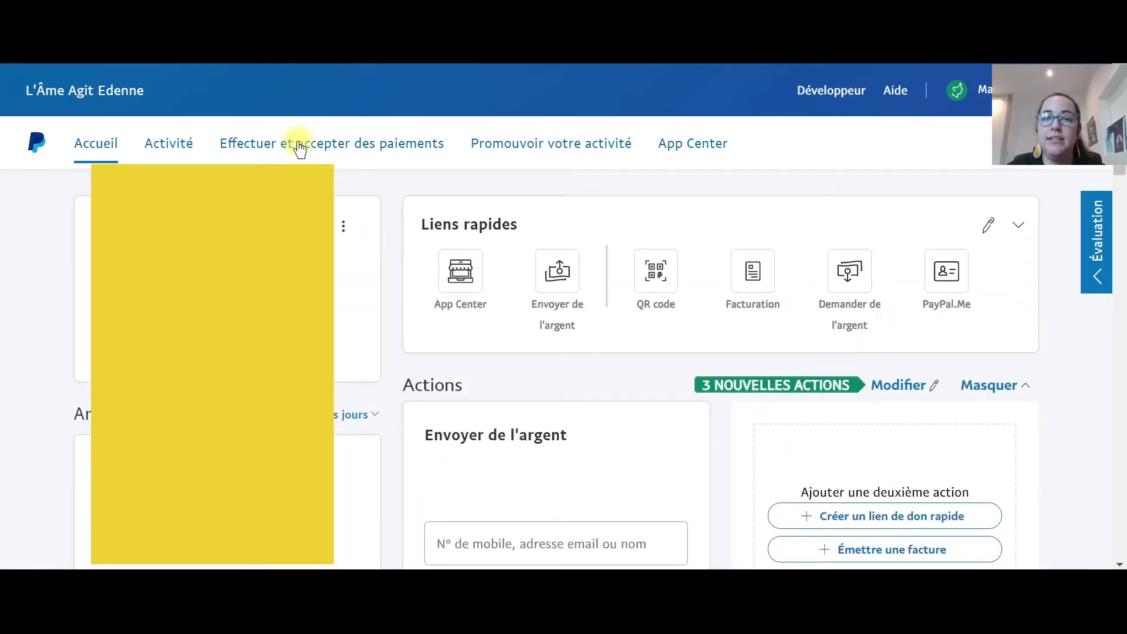
click(299, 148)
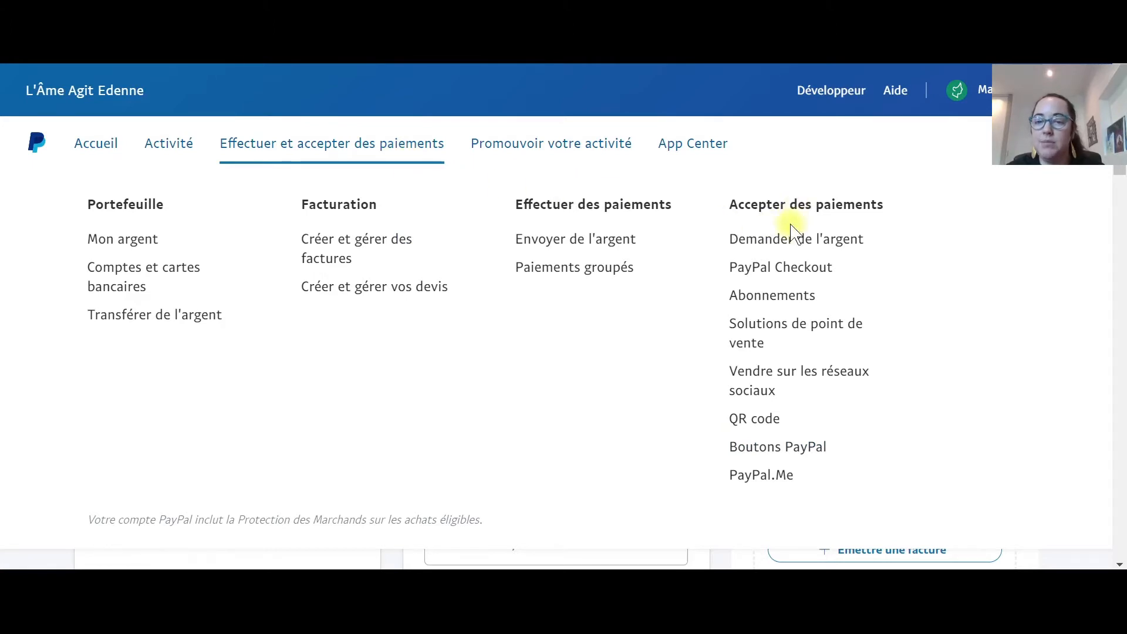
click(763, 456)
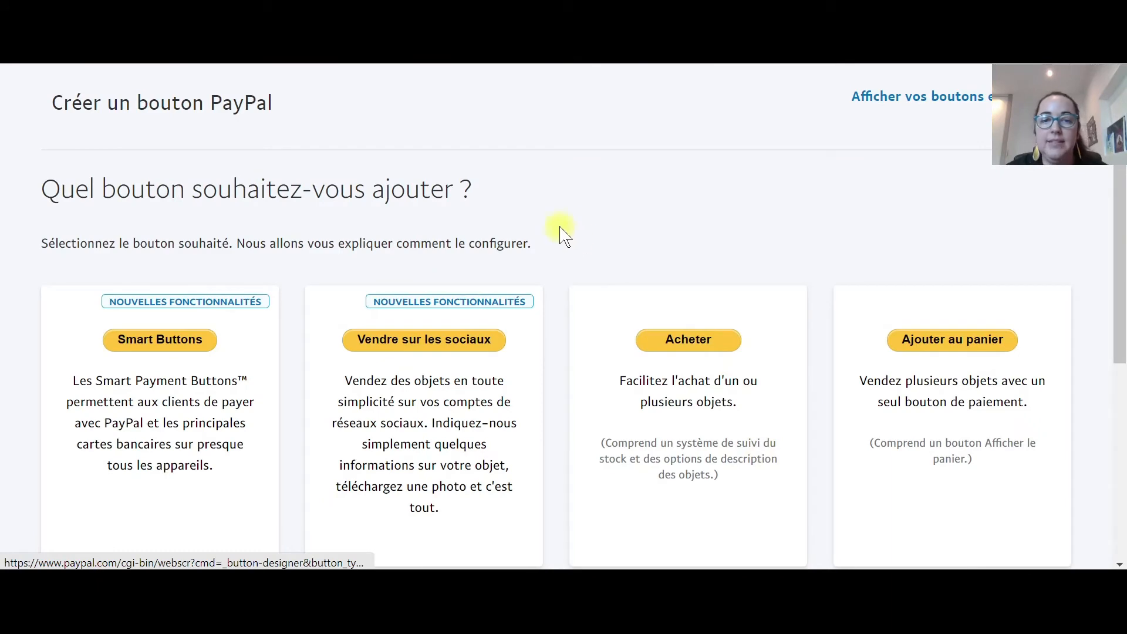
Step: Examine the payment button types on offer, including the social selling, purchase, cart, donation and subscription buttons
scroll(592, 241, down, 2)
scroll(559, 377, down, 1)
scroll(563, 381, up, 1)
scroll(562, 382, up, 1)
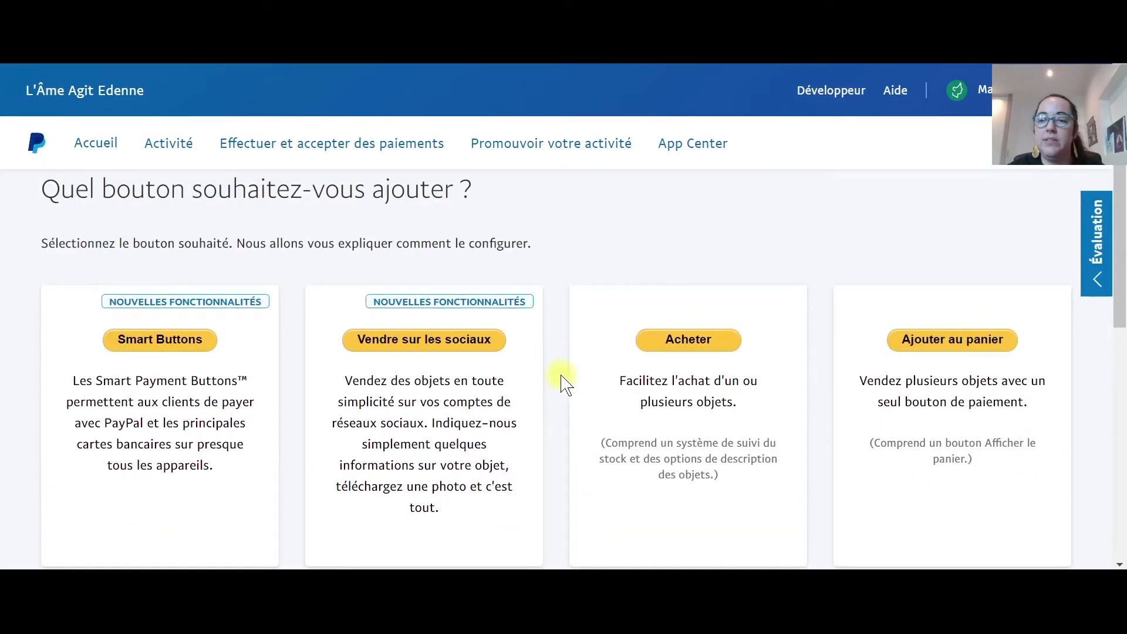
scroll(565, 384, down, 1)
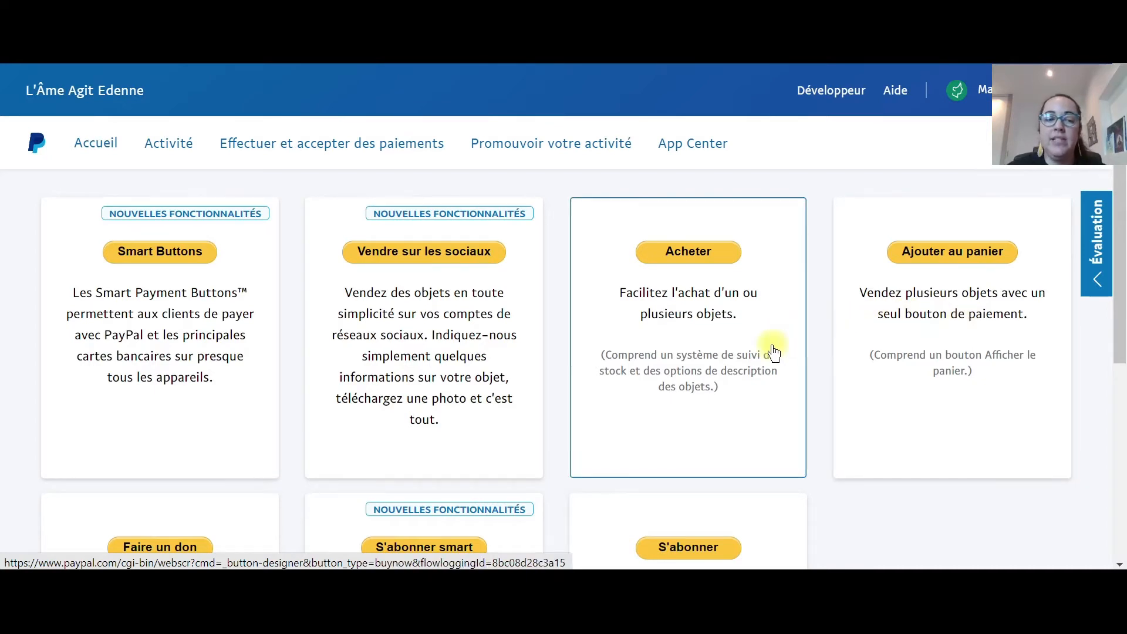
scroll(773, 351, down, 1)
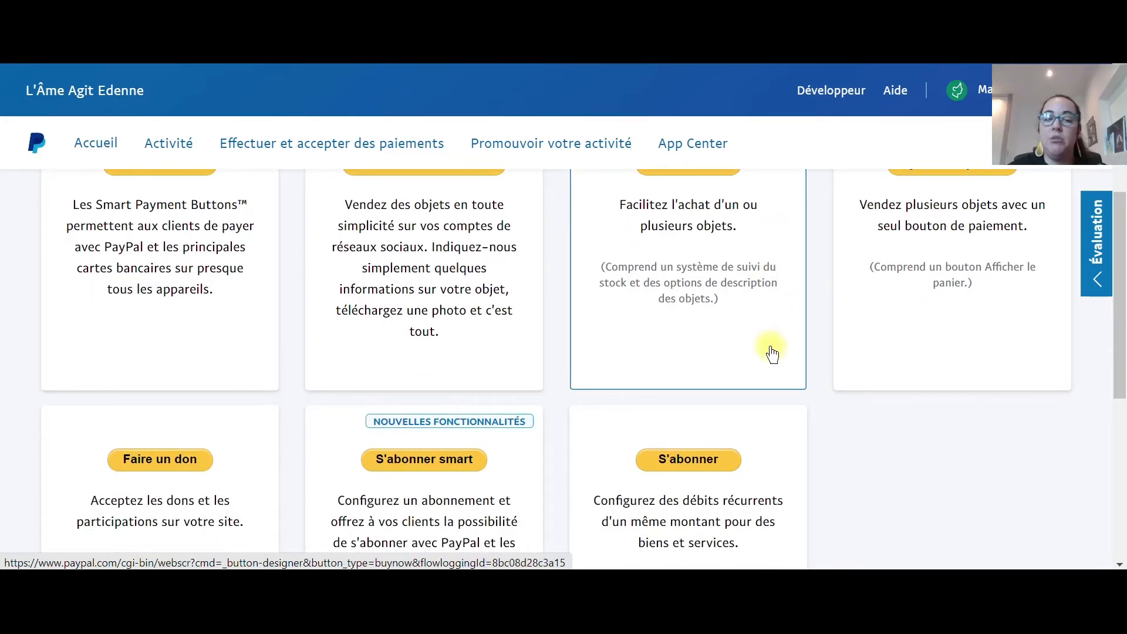
scroll(773, 353, up, 1)
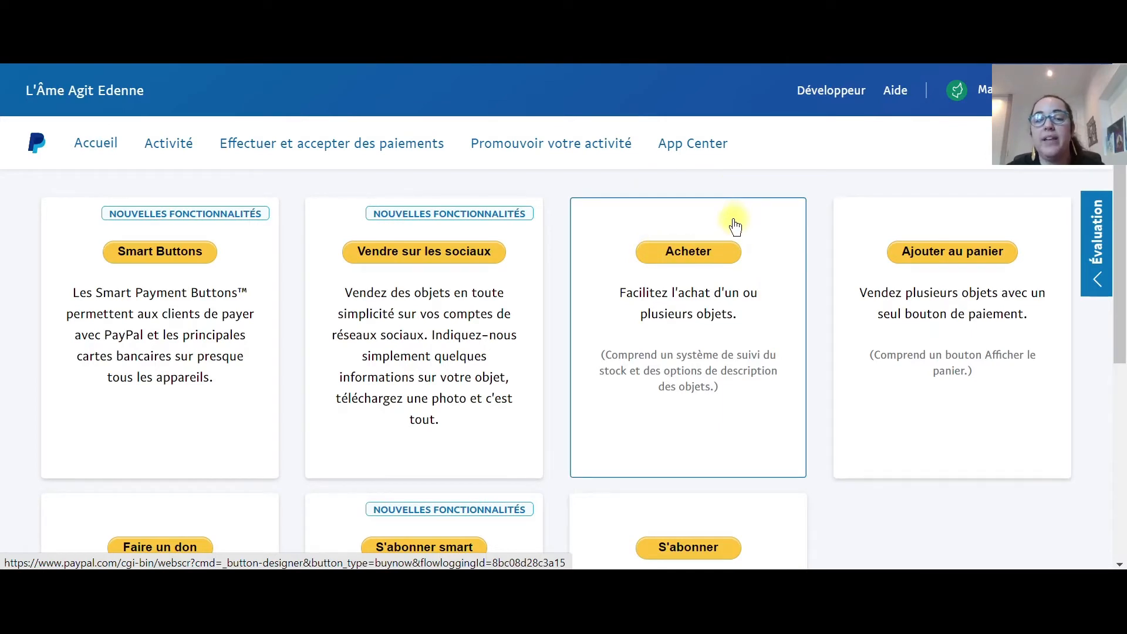
scroll(717, 262, down, 2)
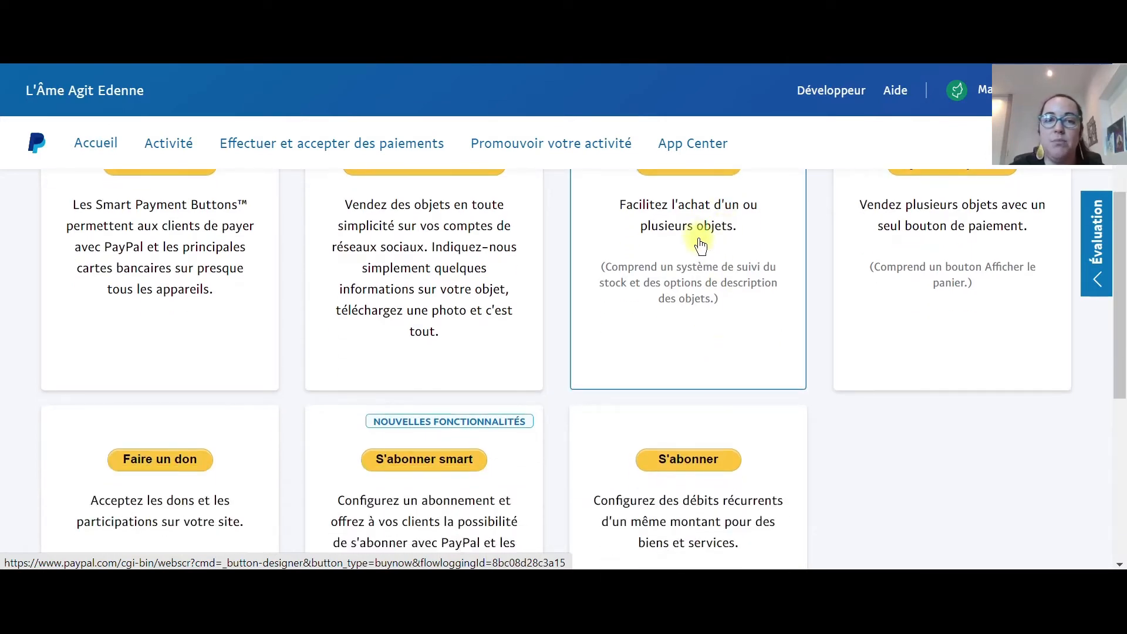
scroll(695, 238, up, 2)
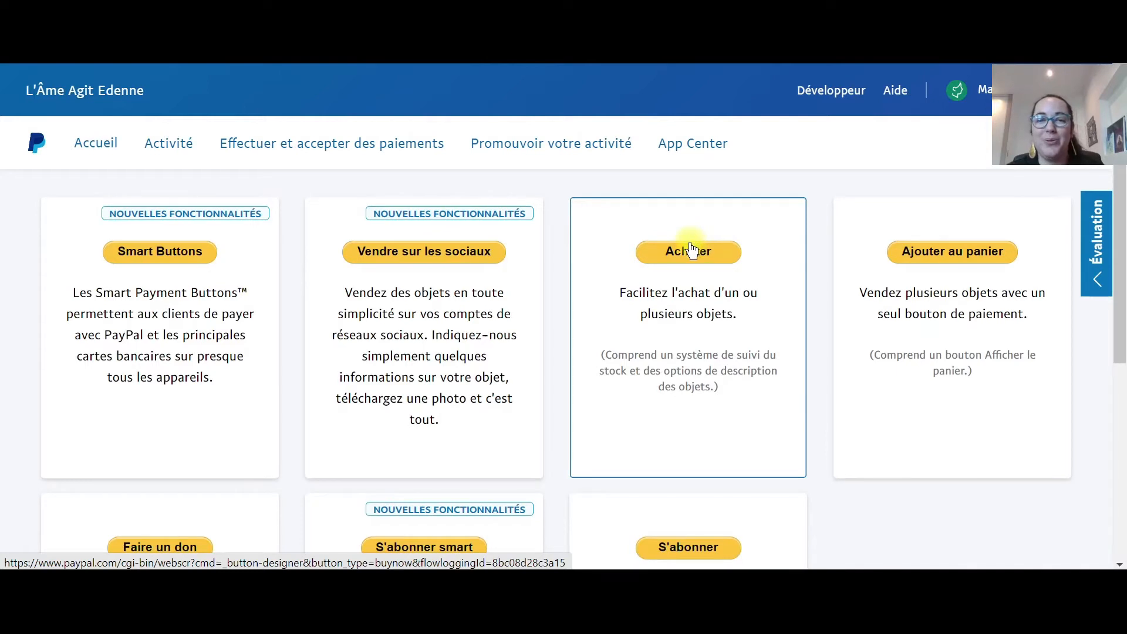
scroll(695, 247, down, 2)
scroll(693, 249, down, 1)
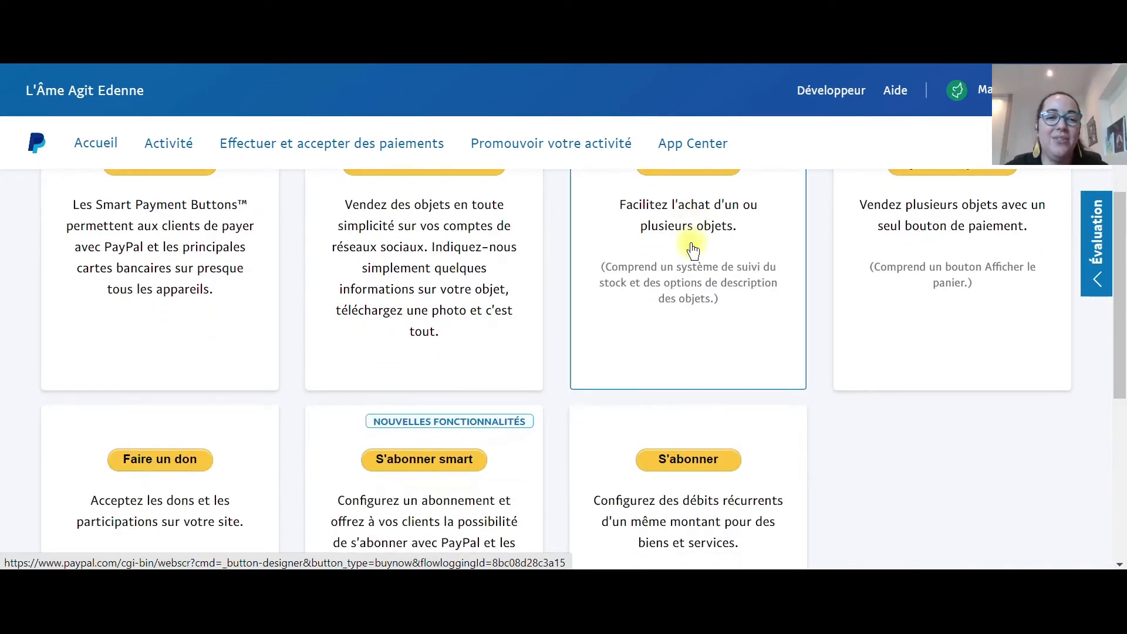
scroll(694, 249, up, 3)
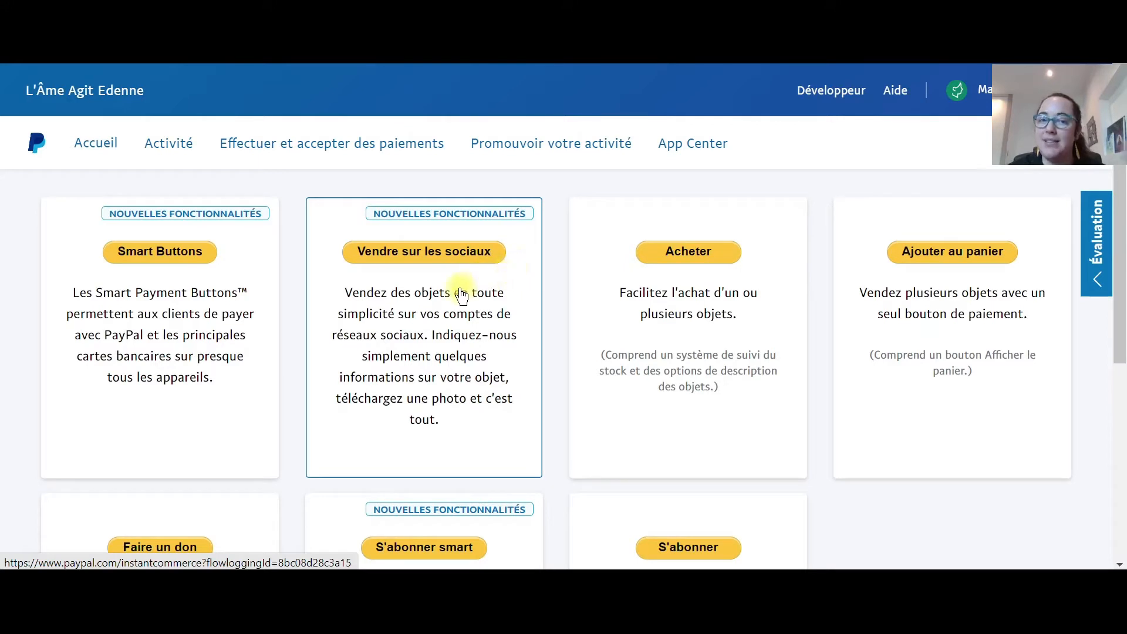
scroll(463, 295, down, 2)
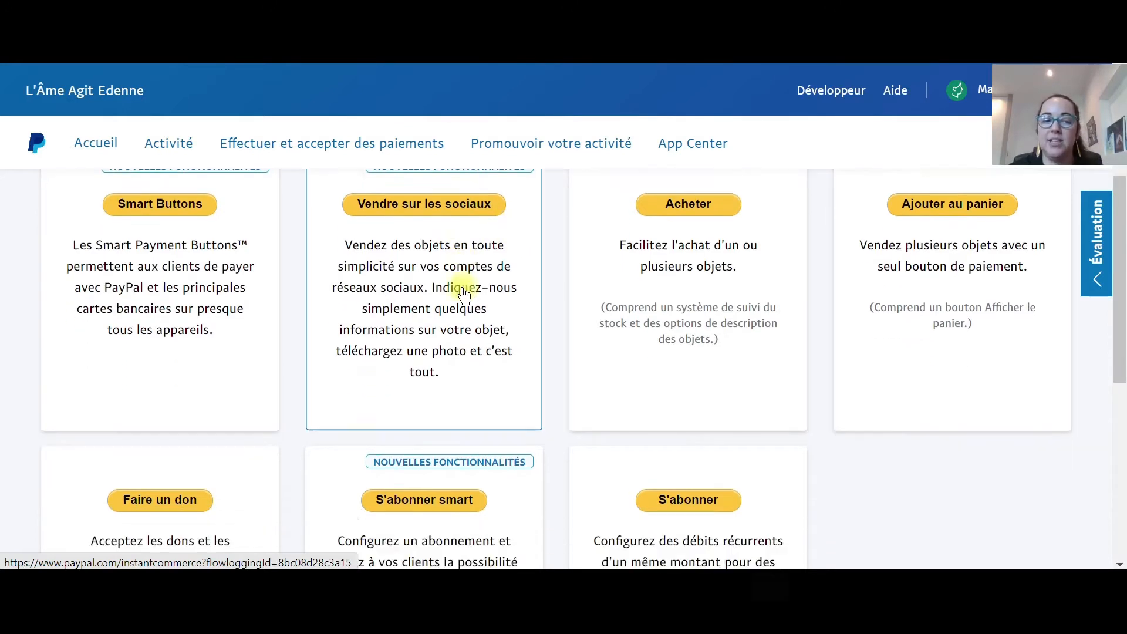
scroll(464, 295, down, 2)
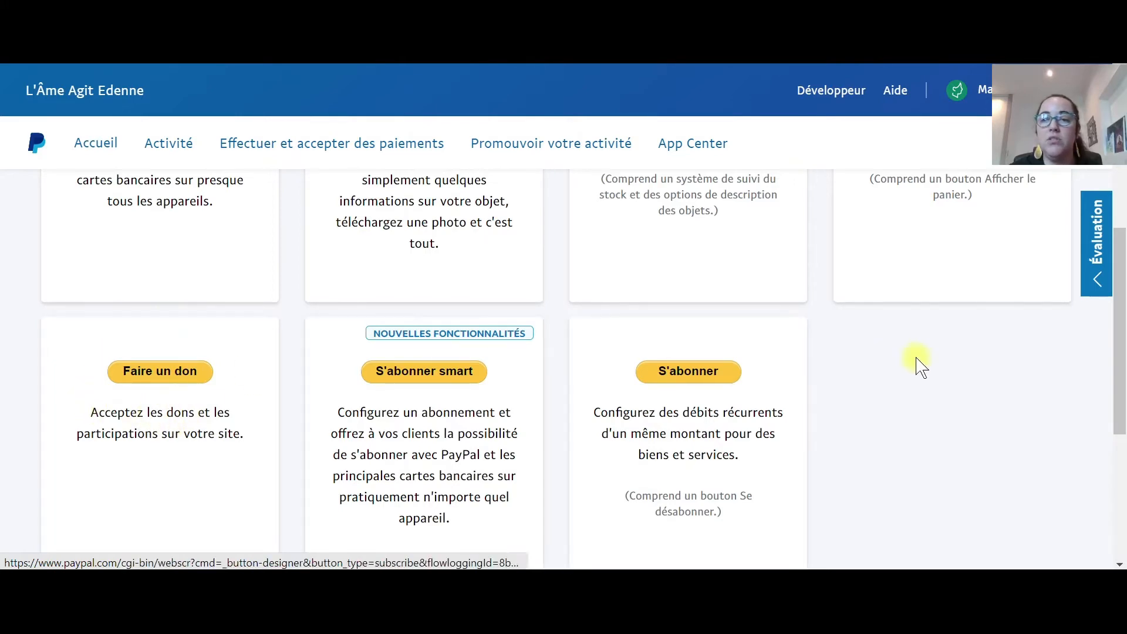
scroll(1001, 387, up, 4)
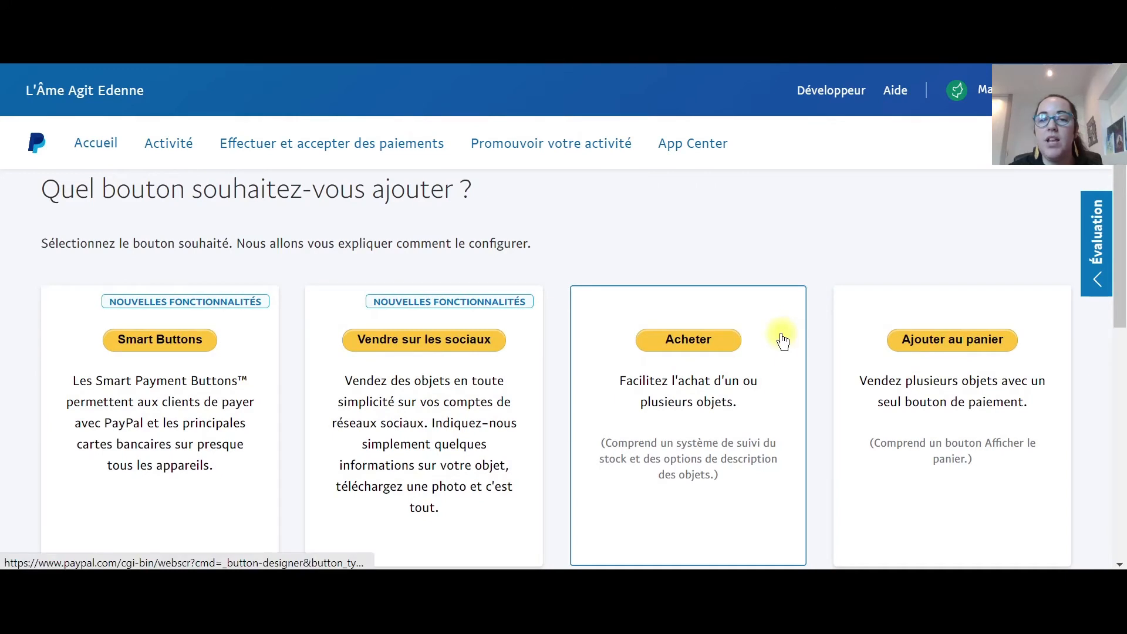
Step: Start creating an Acheter payment button and accept the cookies on its configuration page
scroll(782, 340, down, 1)
click(780, 339)
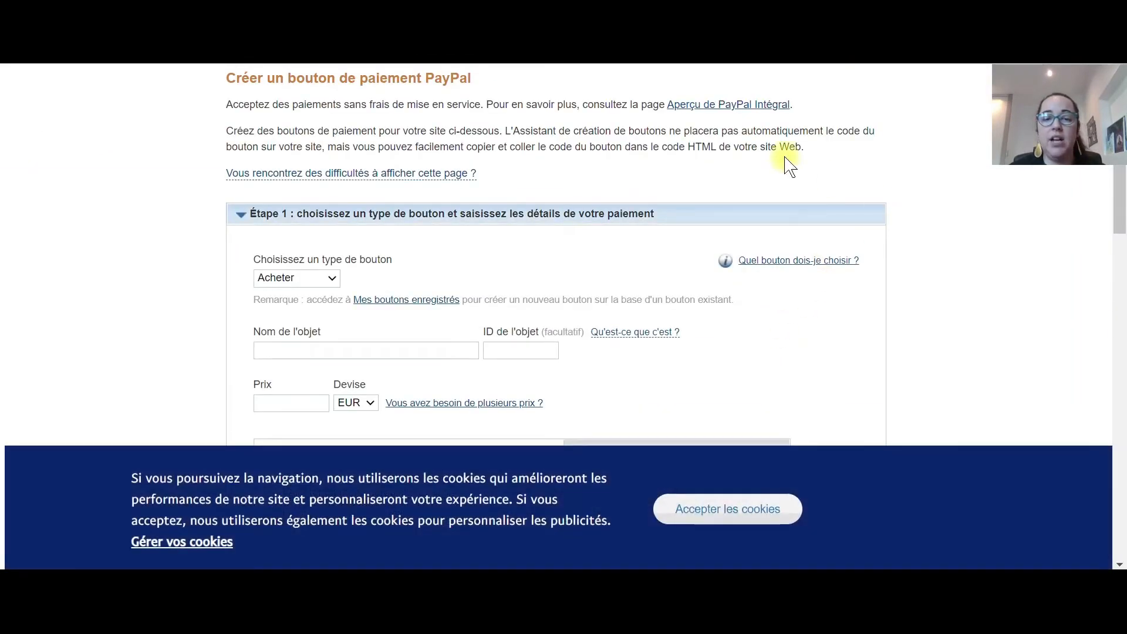
click(743, 509)
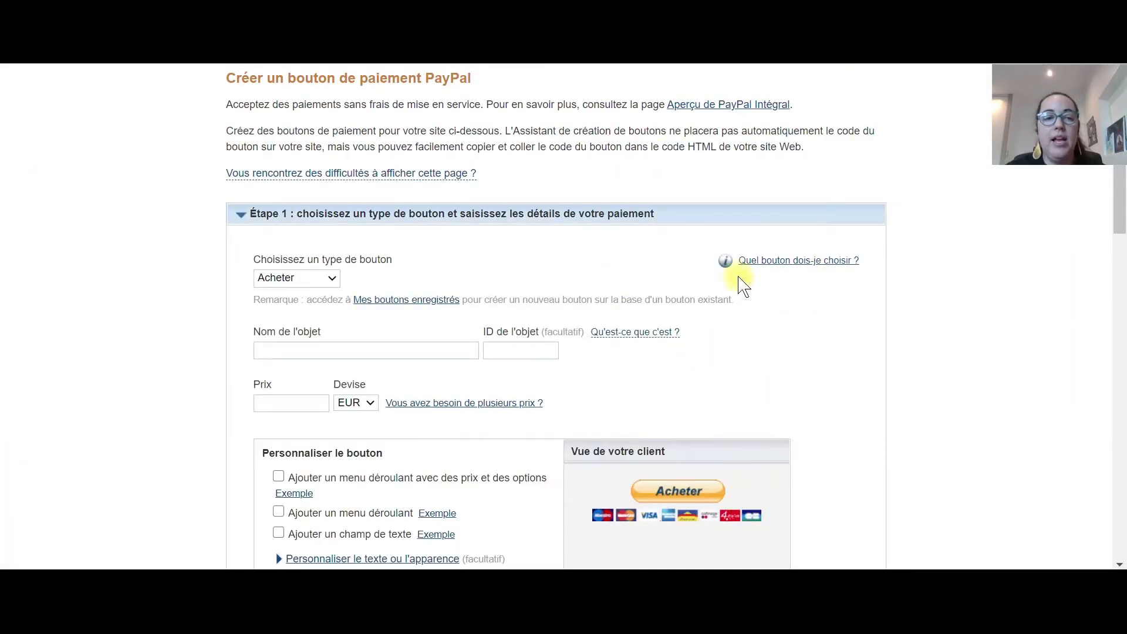
Step: Check the available button types in the first configuration stage and keep Acheter selected
scroll(145, 238, down, 1)
scroll(145, 237, down, 2)
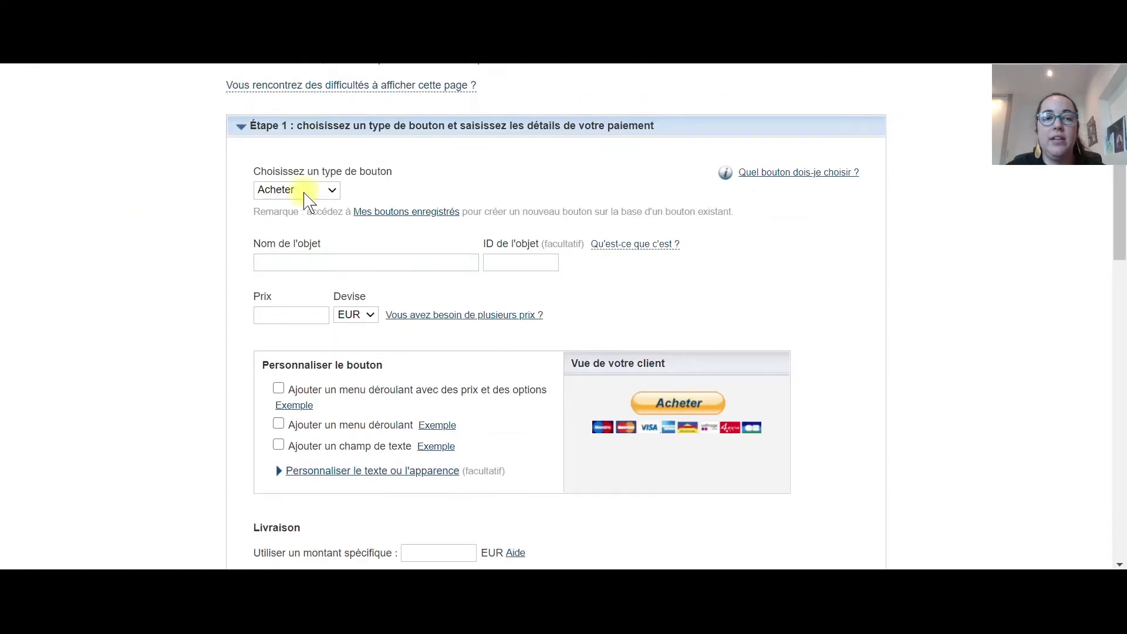
click(306, 188)
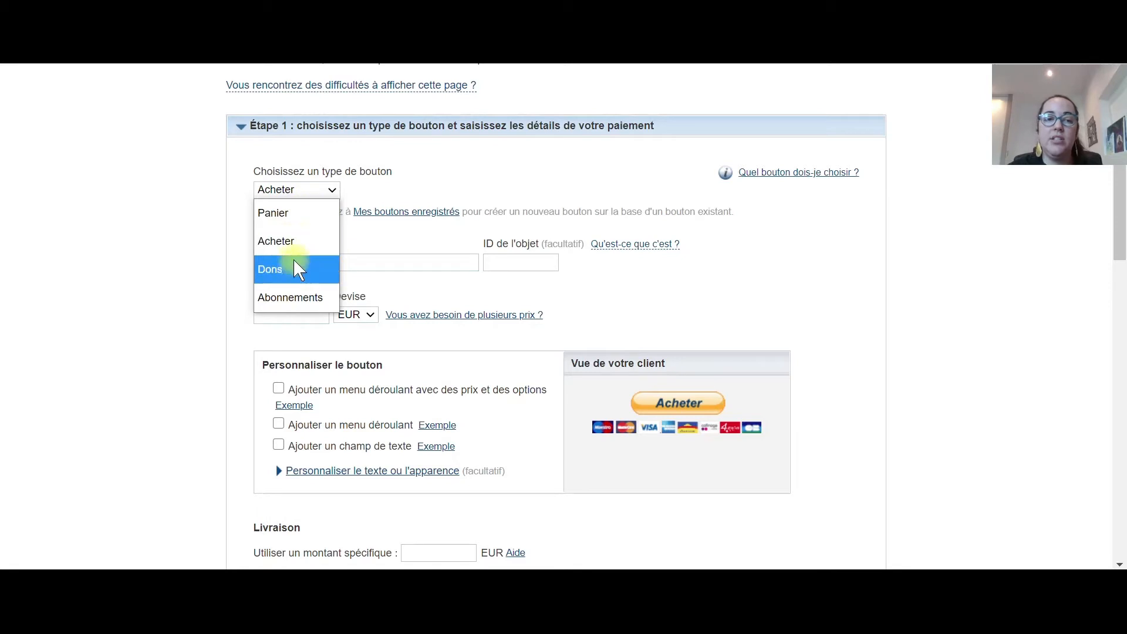
click(301, 242)
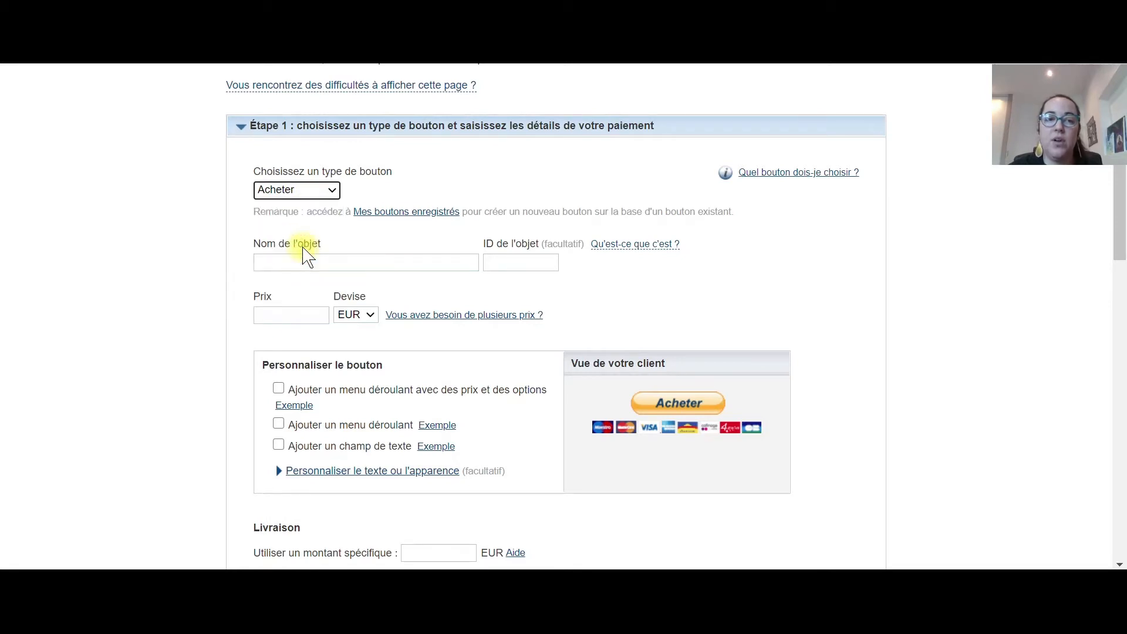
Step: Name the item "Séance coaching 1h" and set its price to 100 EUR
click(291, 262)
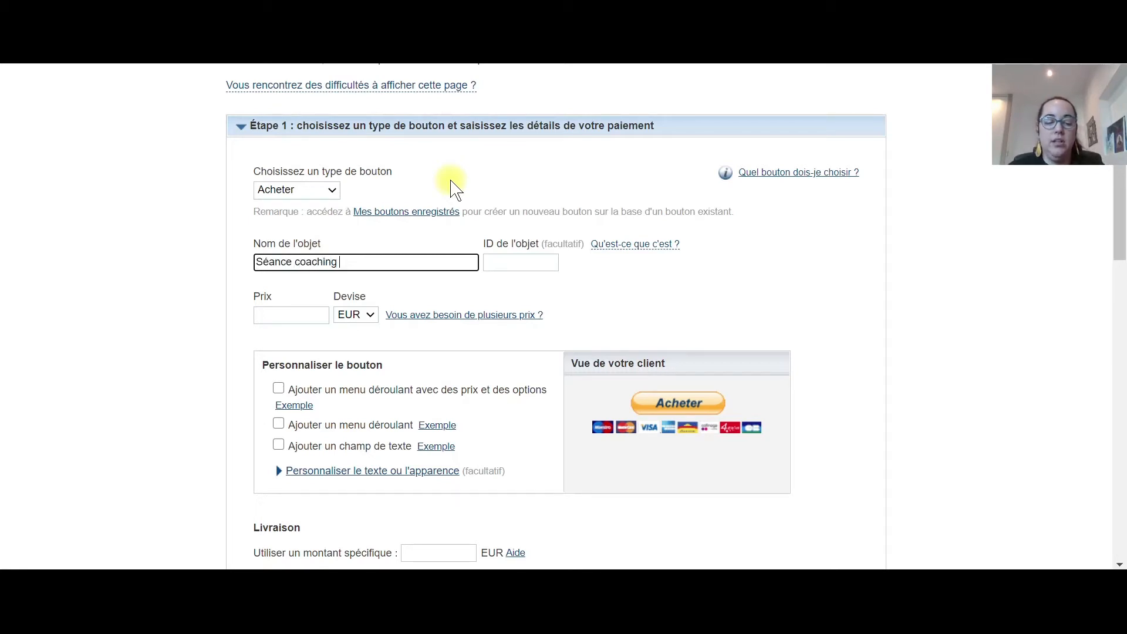
key(alt+Tab)
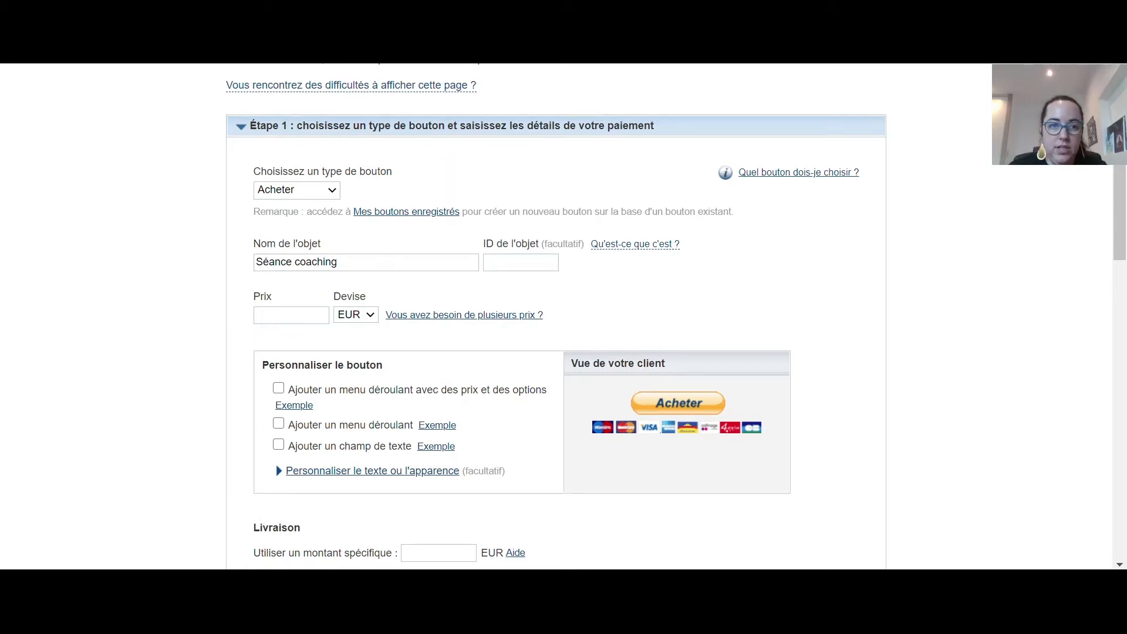
click(365, 258)
key(alt+Tab)
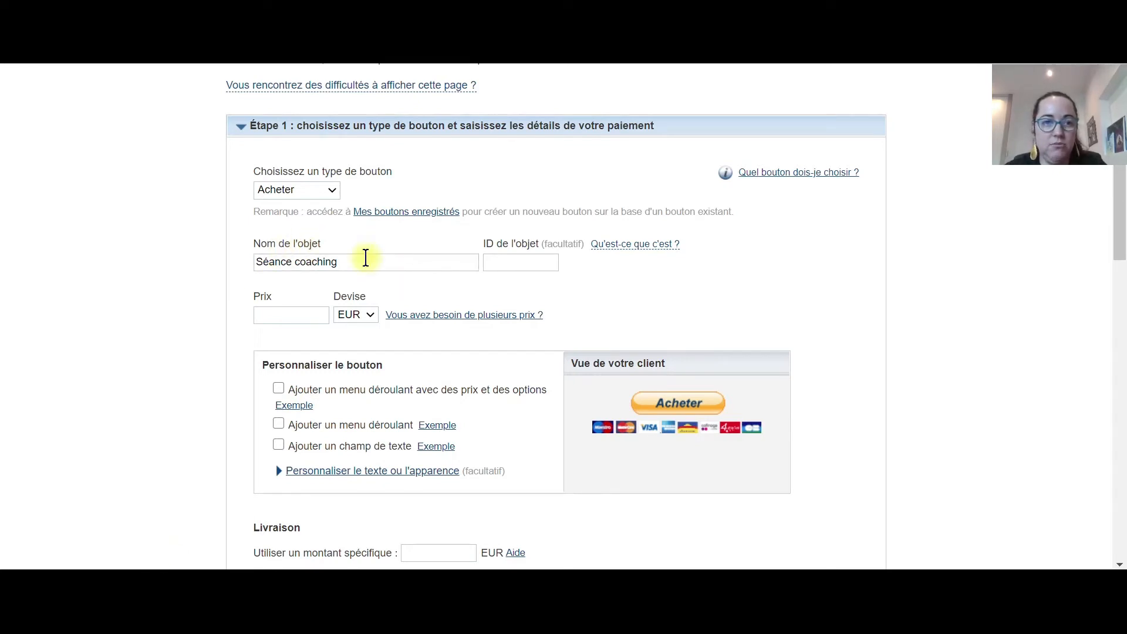
click(438, 264)
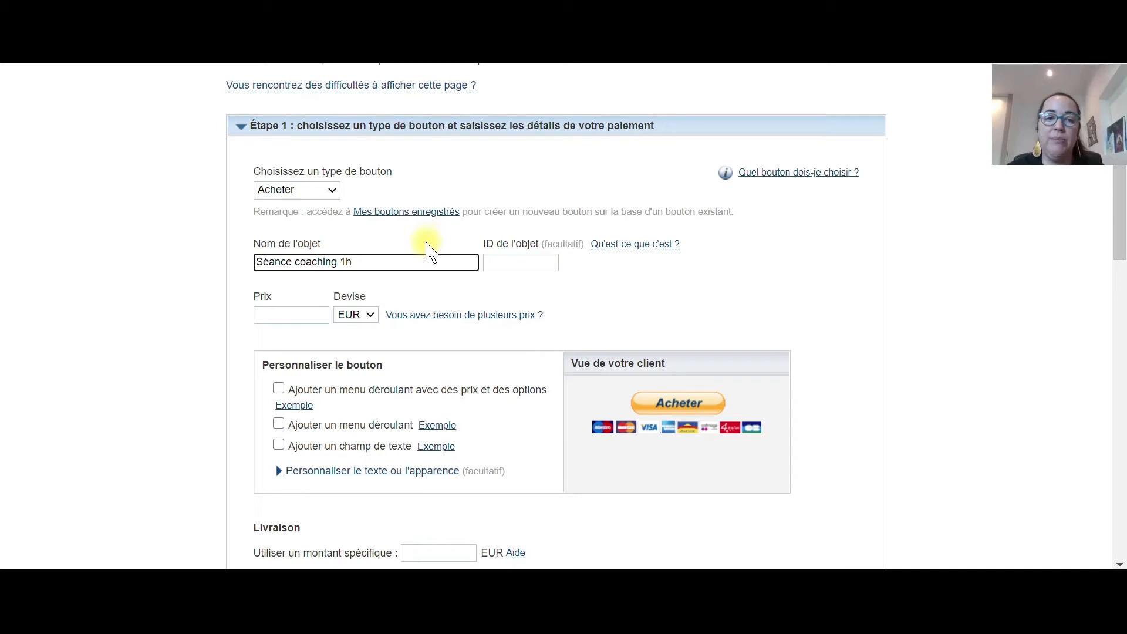
click(290, 314)
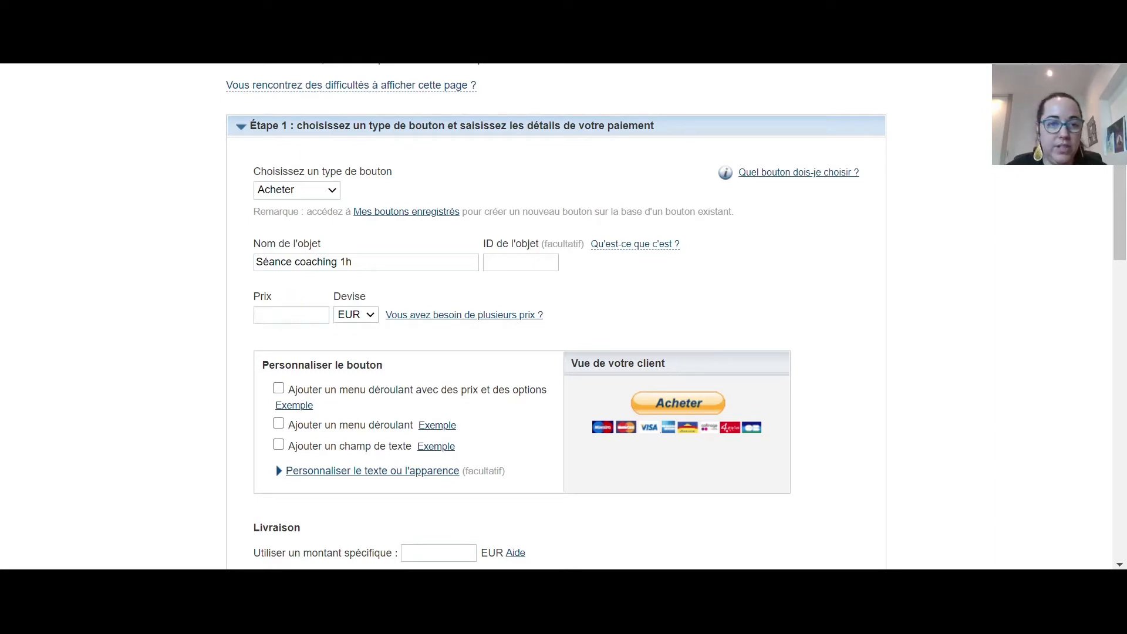
click(292, 316)
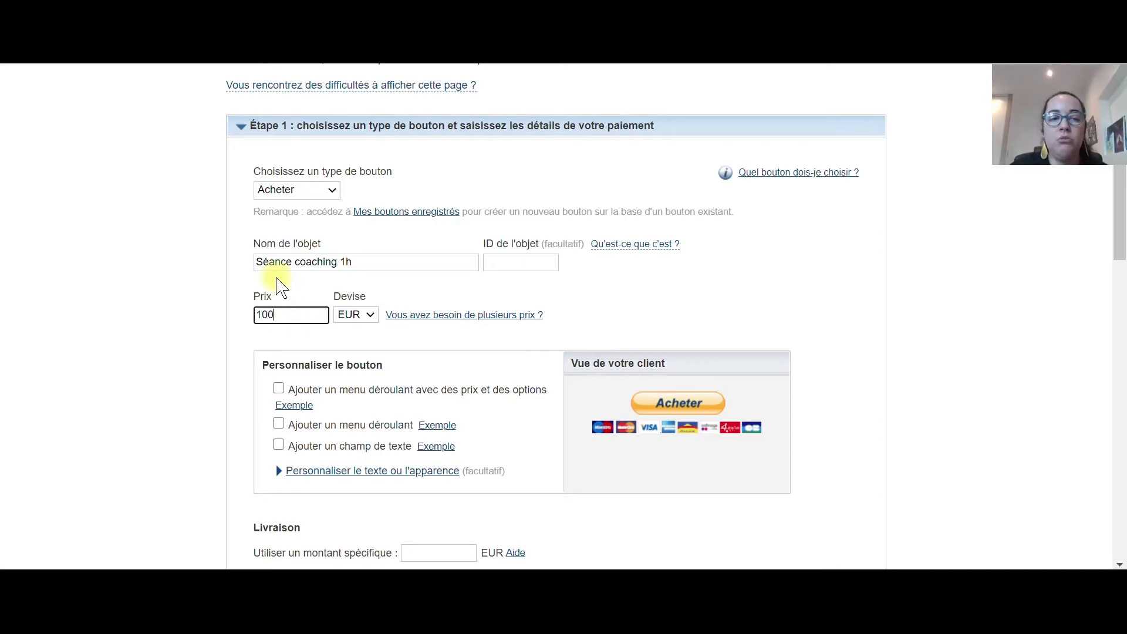
Step: Open the example of a drop-down menu with prices and options and bring its whole window into view
scroll(278, 305, down, 2)
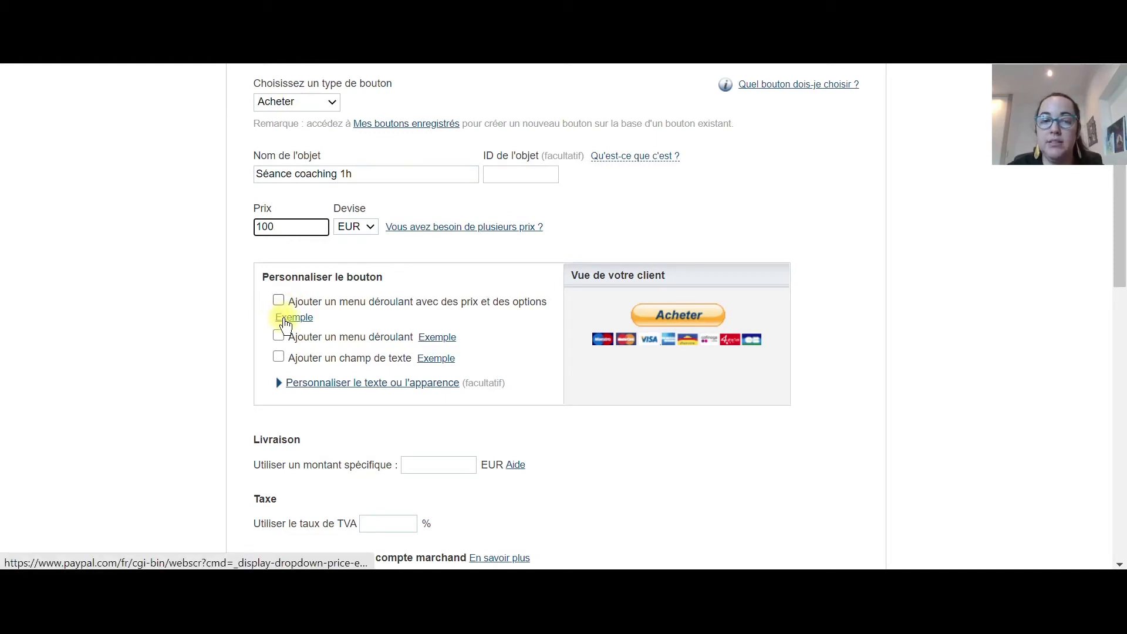
click(284, 320)
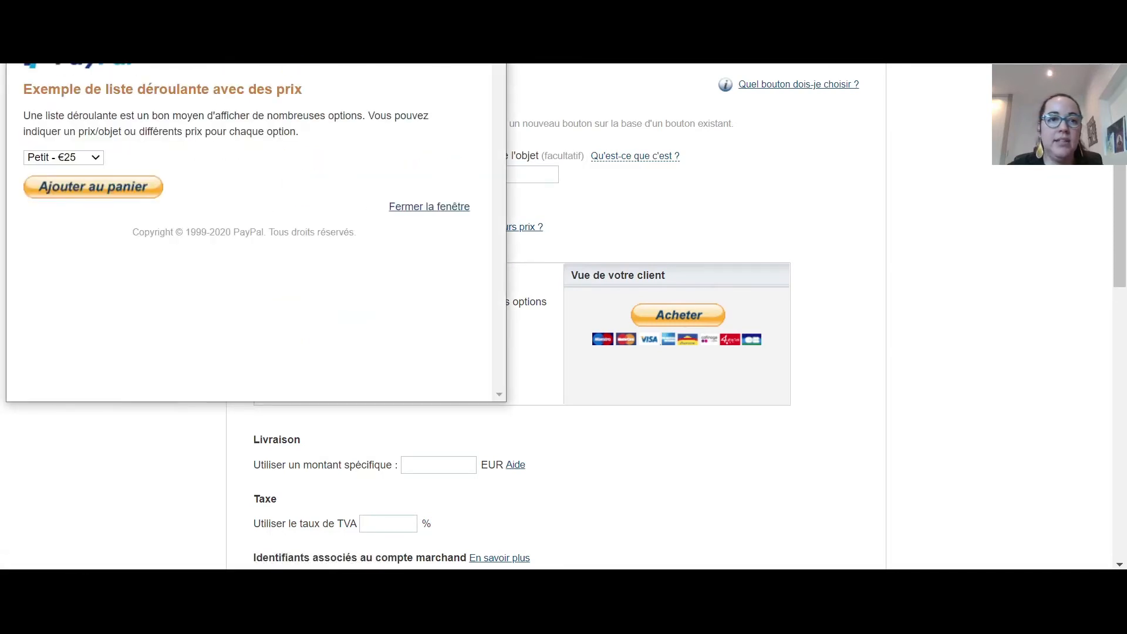
drag(304, 0, 307, 72)
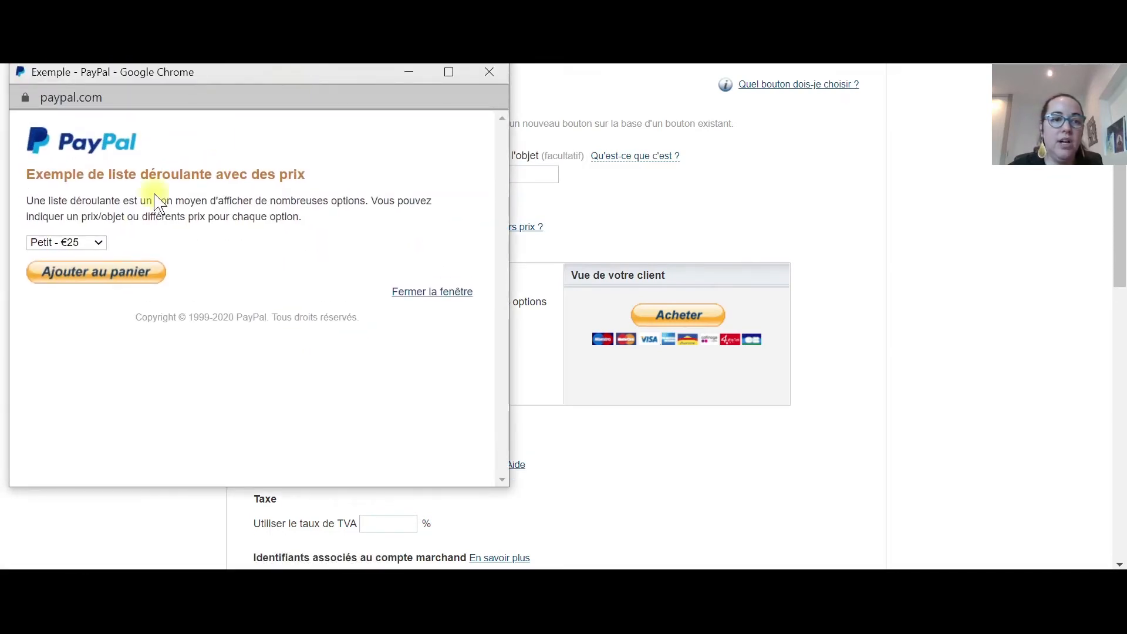
Step: View the options in the example drop-down menu with prices and close the example window
click(100, 242)
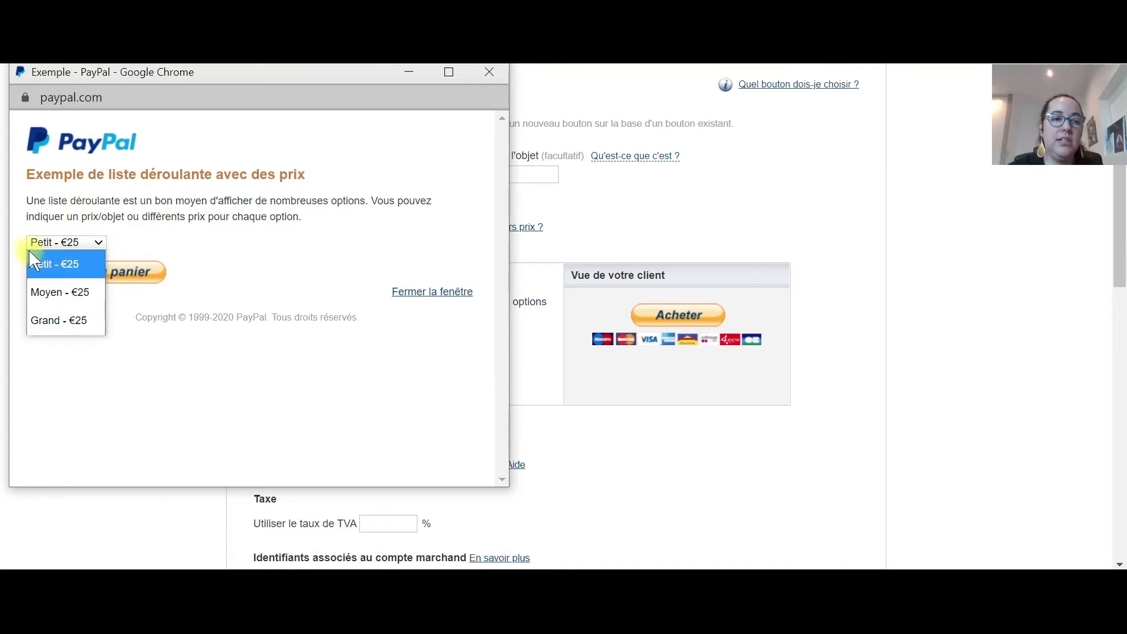
click(168, 213)
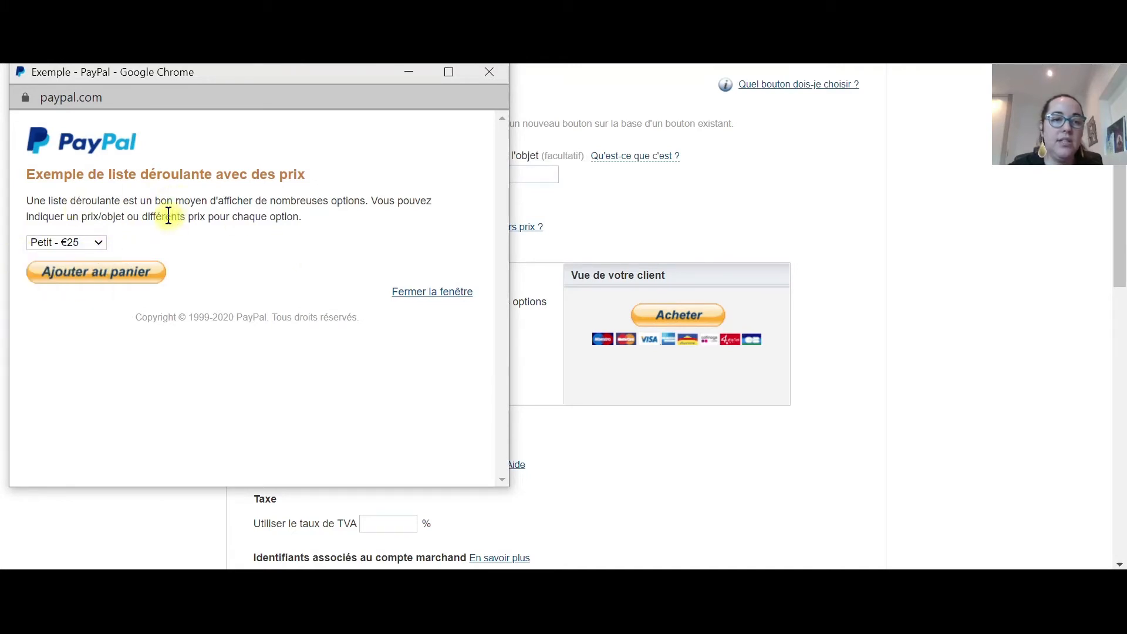
click(491, 73)
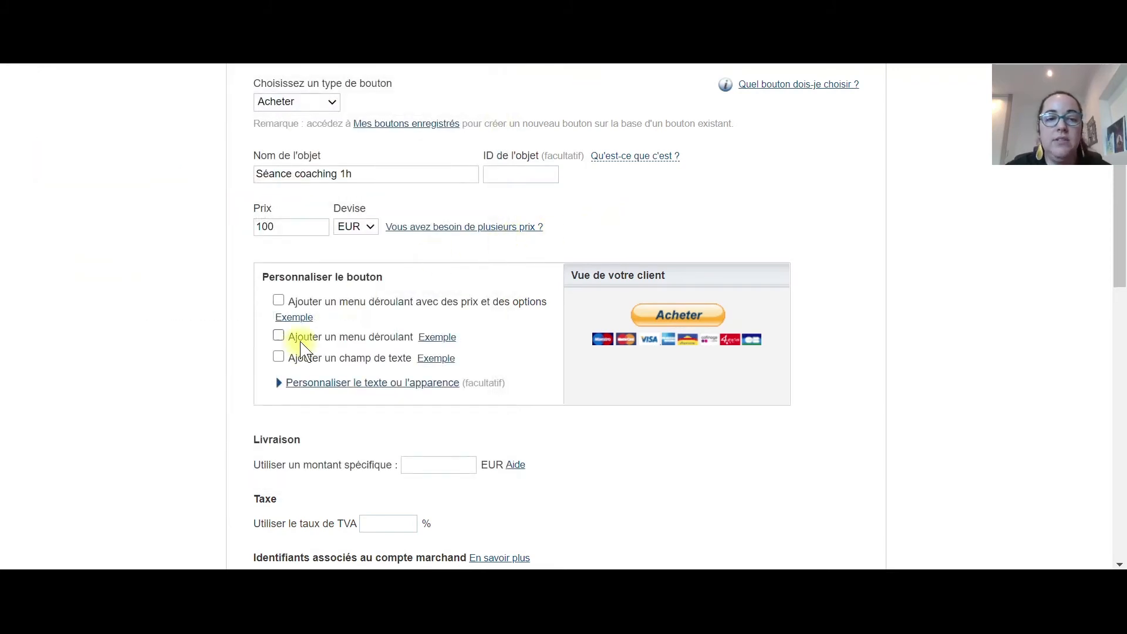
Step: Open the example of a drop-down menu without prices, view its size options and close the example window
click(445, 339)
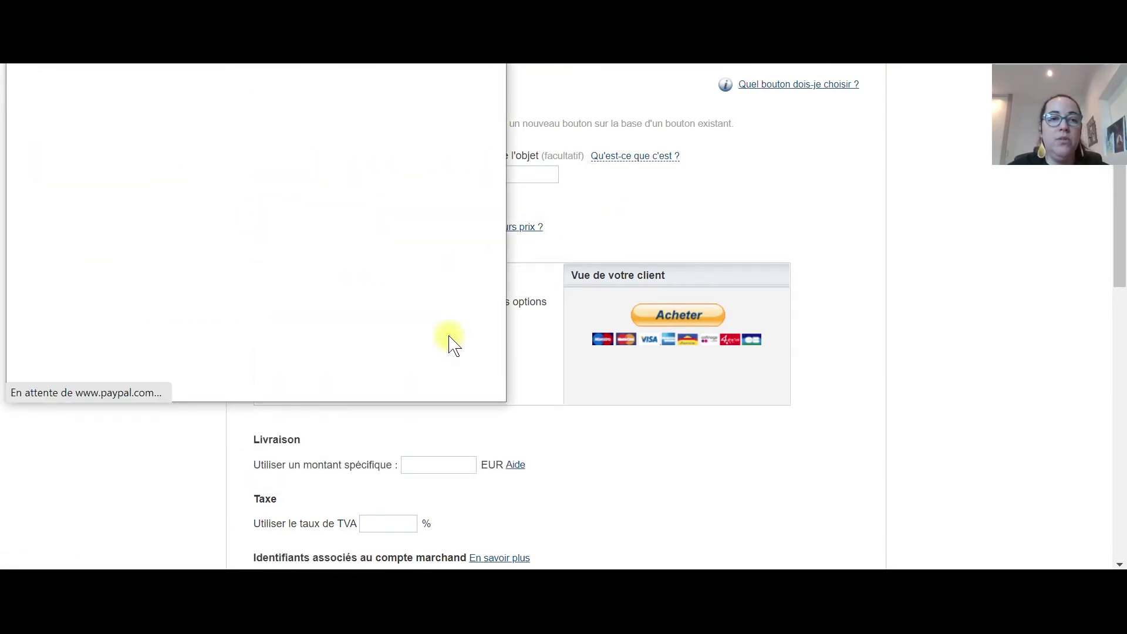
drag(352, 2, 365, 68)
click(505, 69)
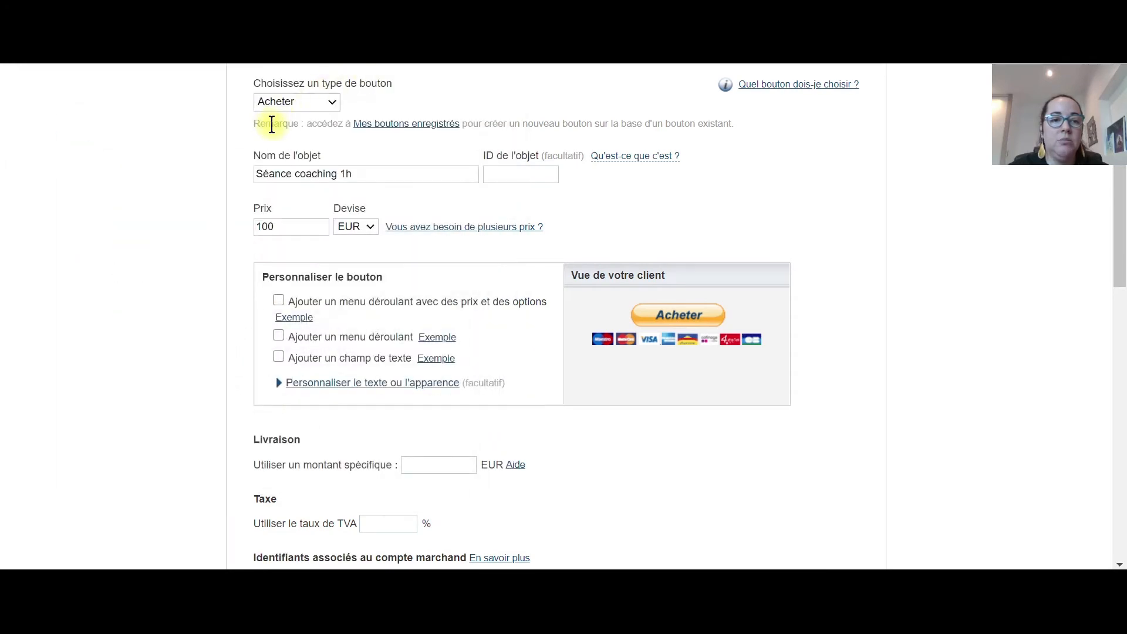
drag(422, 567, 377, 67)
click(181, 233)
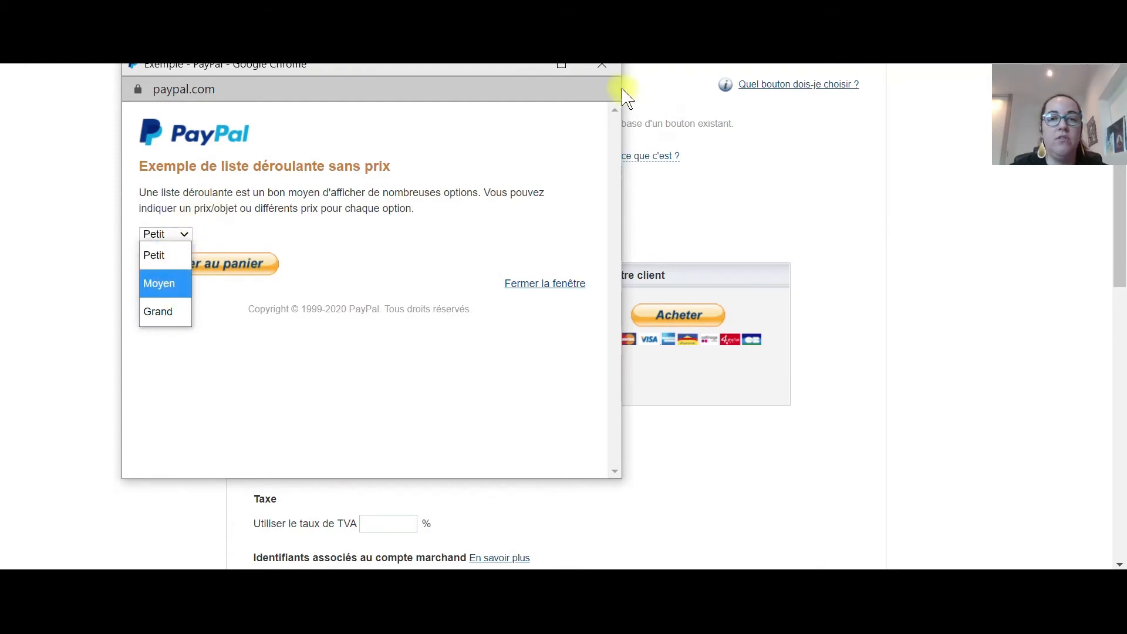
click(602, 66)
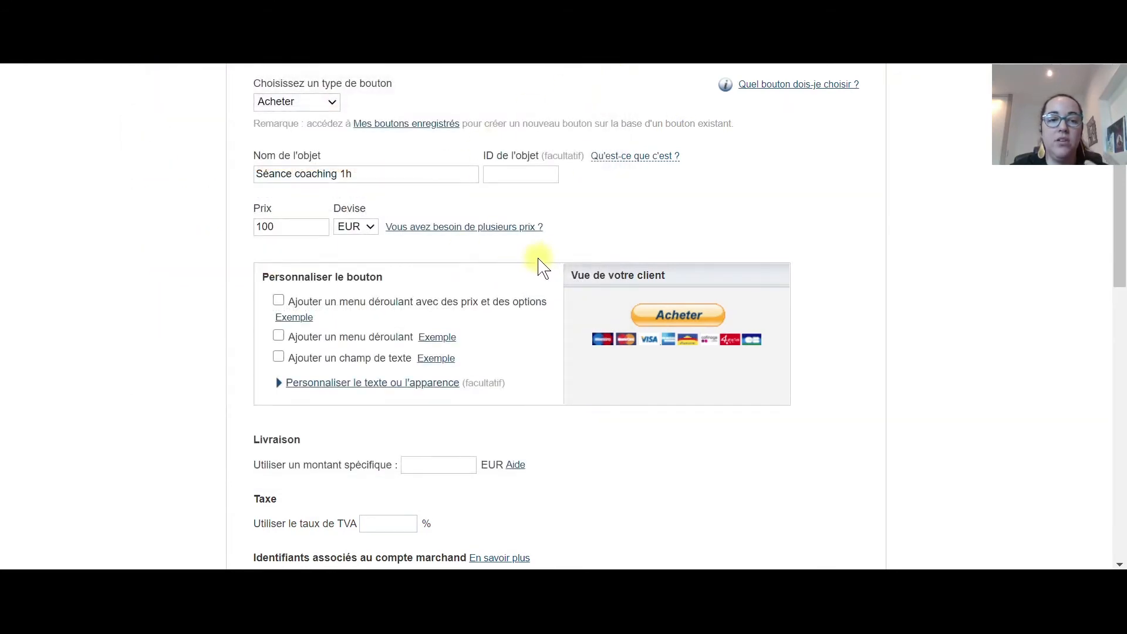
Step: Try adding a text field named "APPARENCE" to the payment button, and delete that field
click(279, 357)
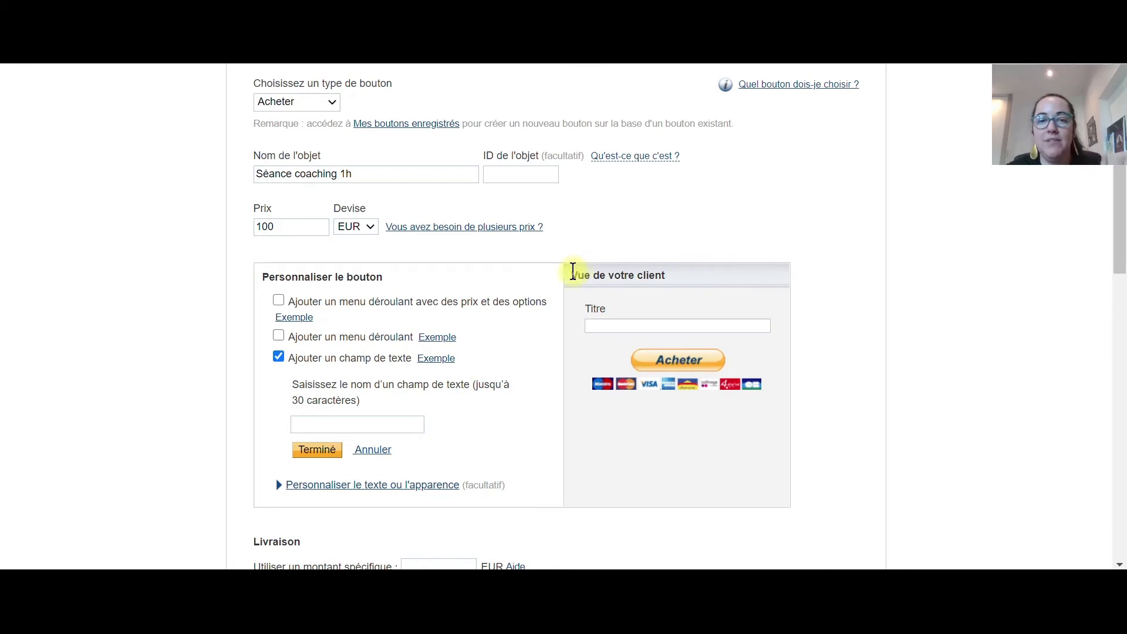
click(358, 423)
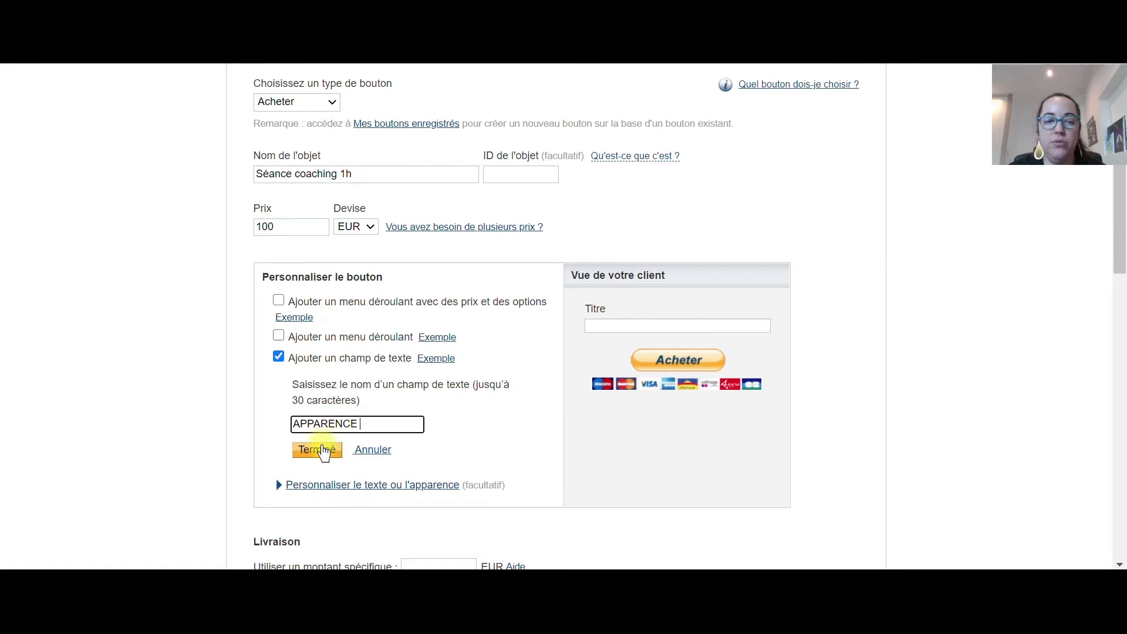
click(319, 449)
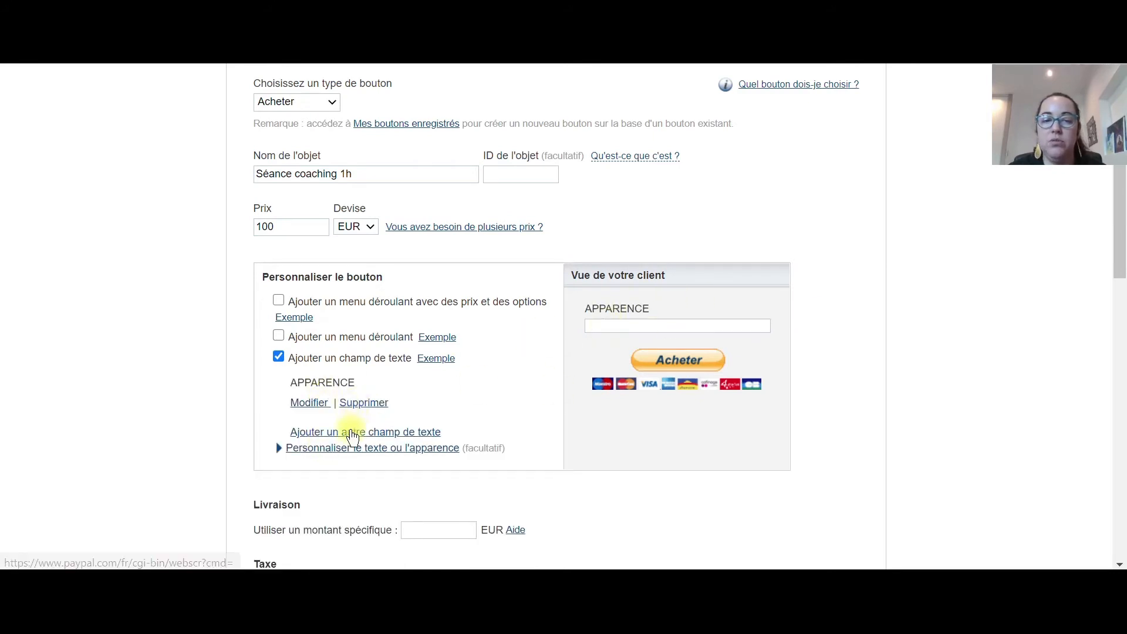
click(363, 405)
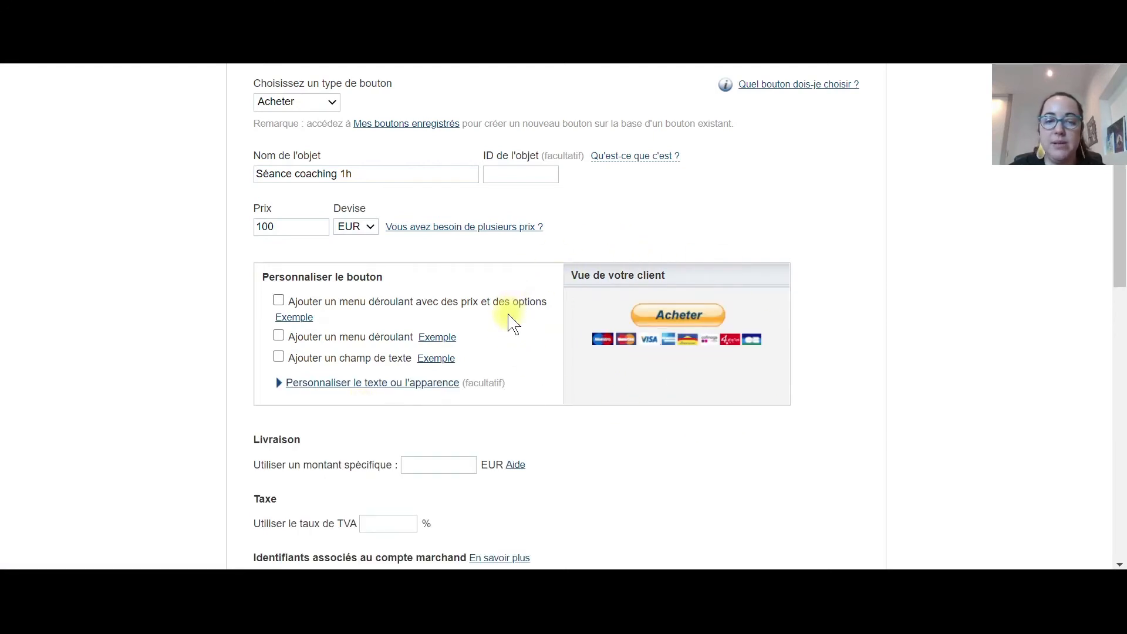
Step: Try a specific delivery amount of 6 EUR for the item, and clear the amount
scroll(508, 329, down, 2)
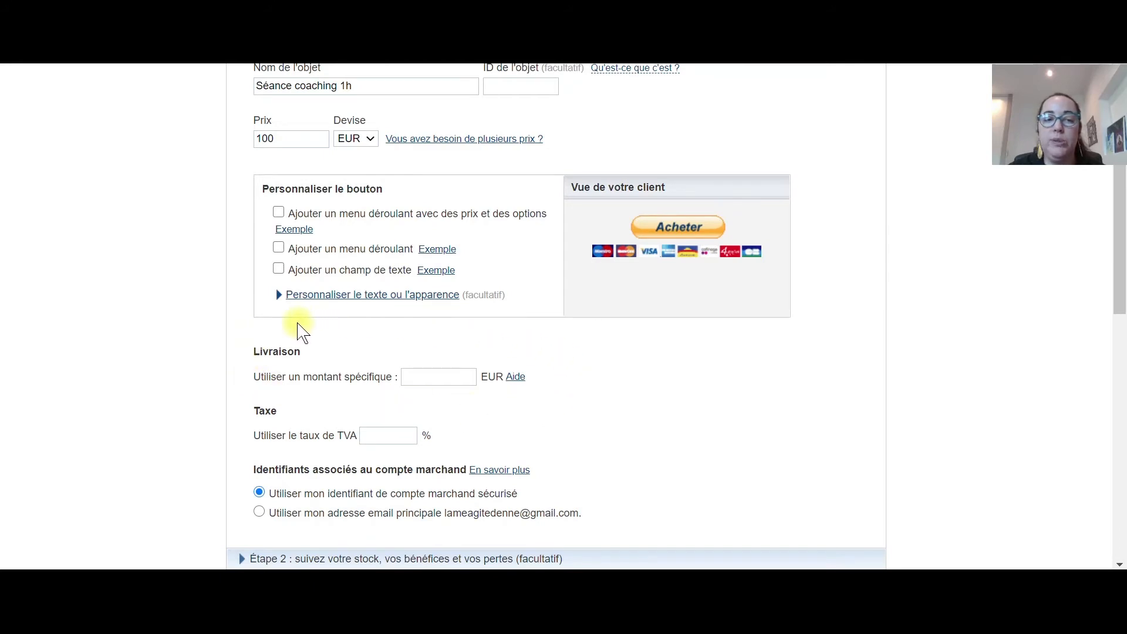
click(468, 377)
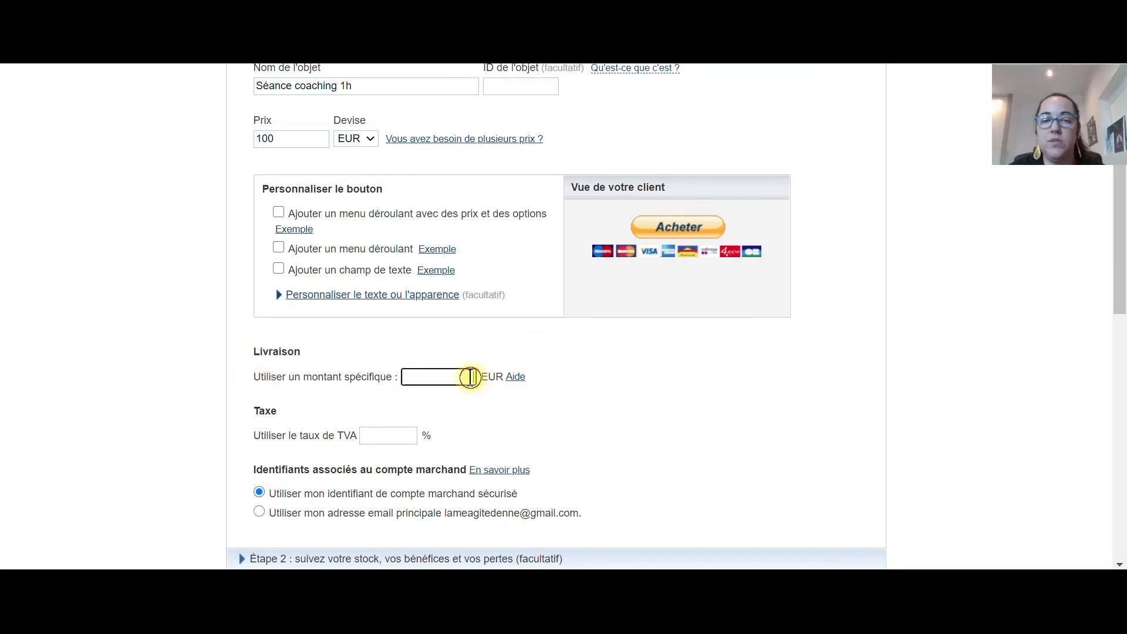
click(513, 343)
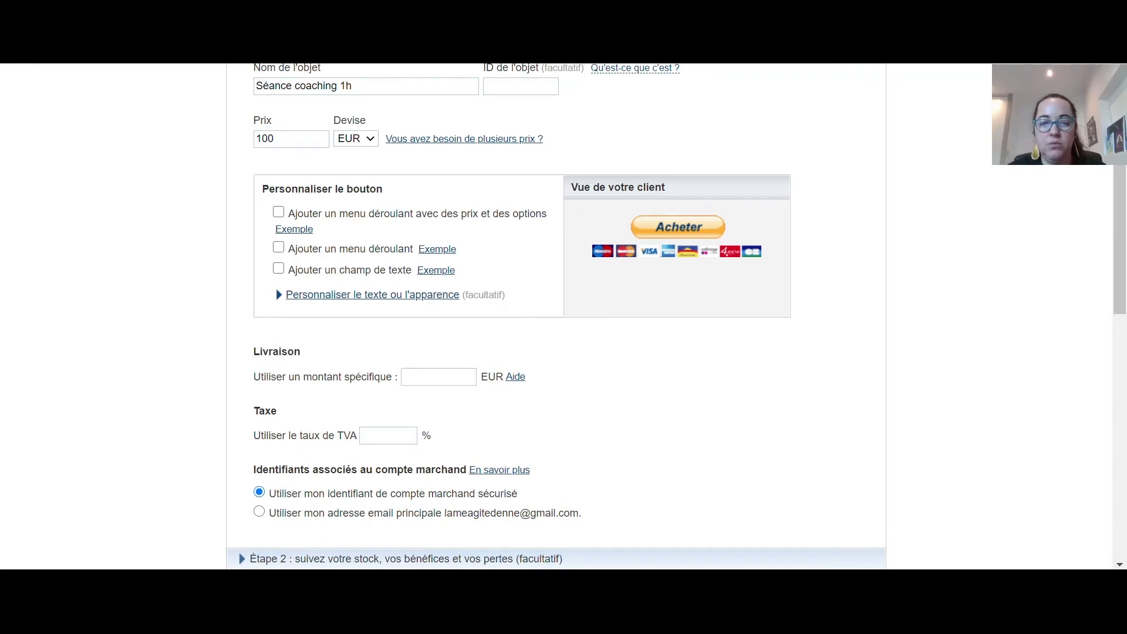
click(434, 377)
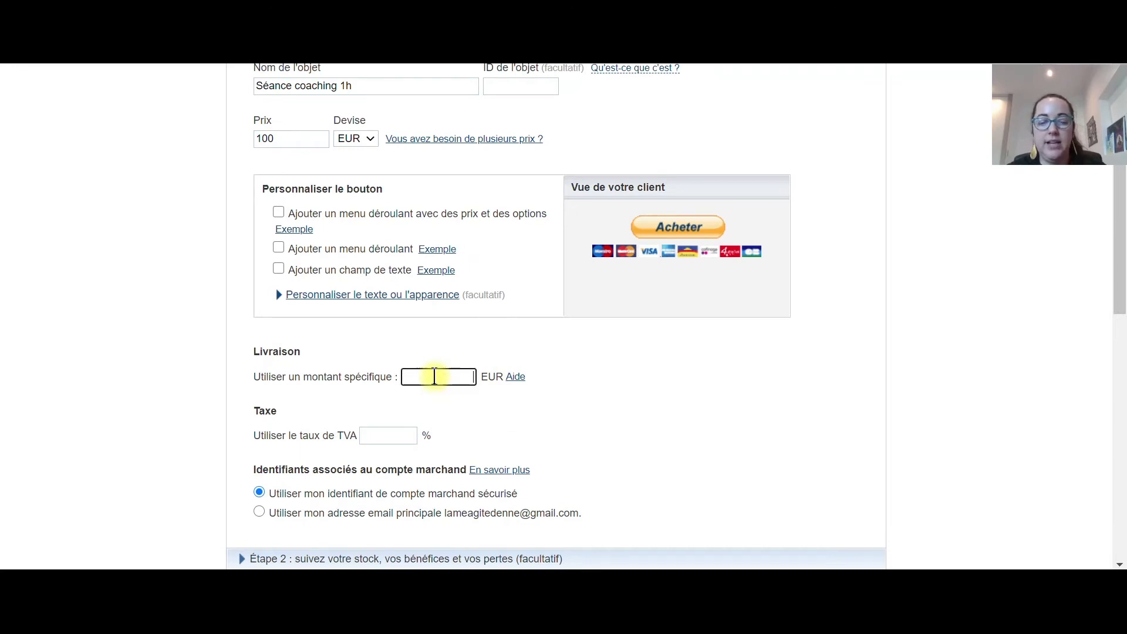
click(499, 416)
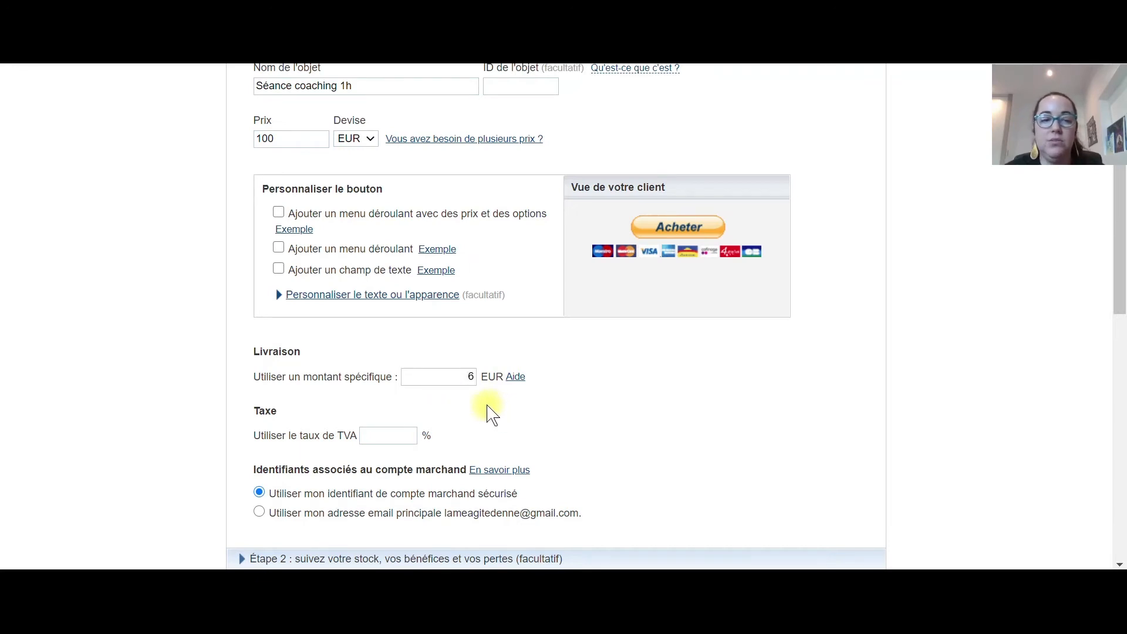
double_click(468, 377)
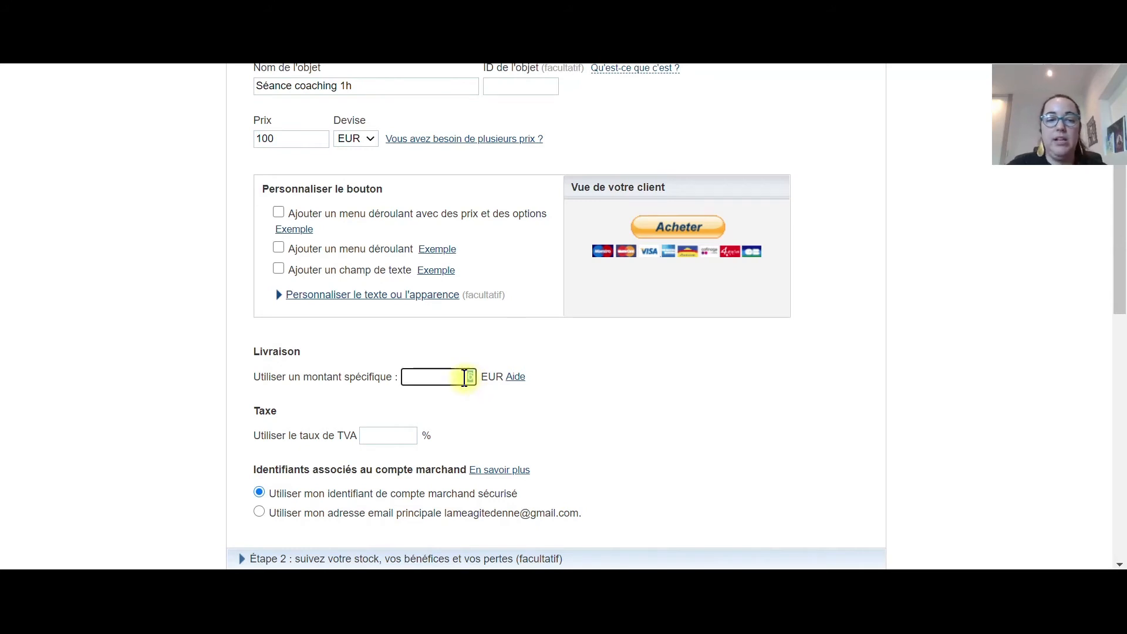
Step: Try a VAT rate of 19 % for the item, and clear the rate
click(389, 435)
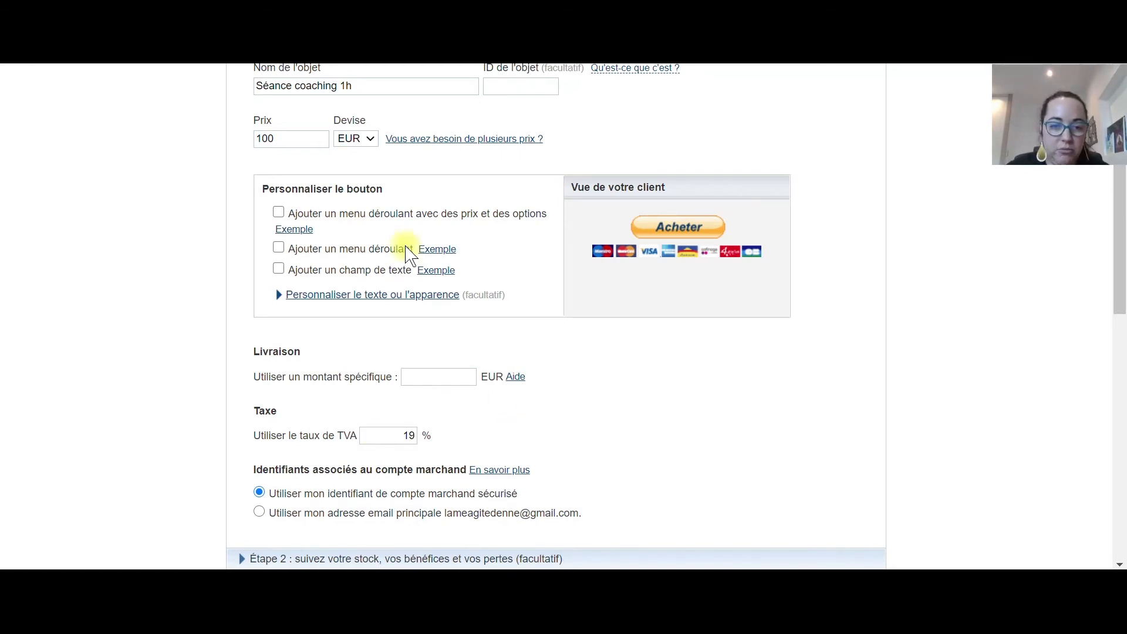
scroll(444, 418, down, 2)
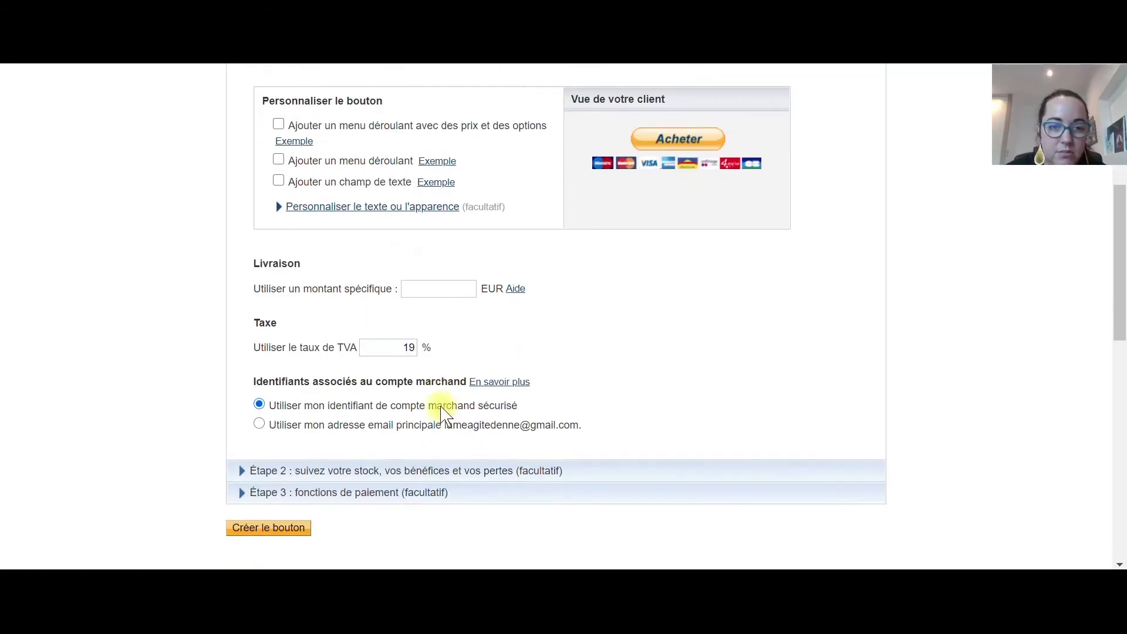
double_click(405, 347)
key(BackSpace)
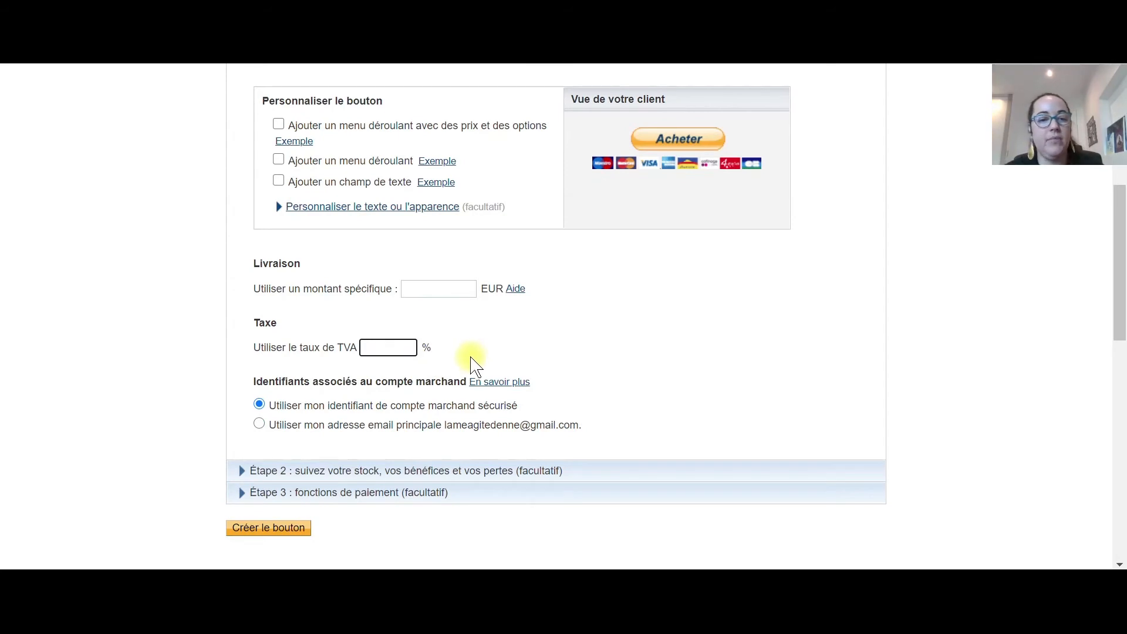
Step: Review the merchant account identifier options, keep the secure merchant ID, and open stage 2 on stock, profits and losses
scroll(302, 372, down, 2)
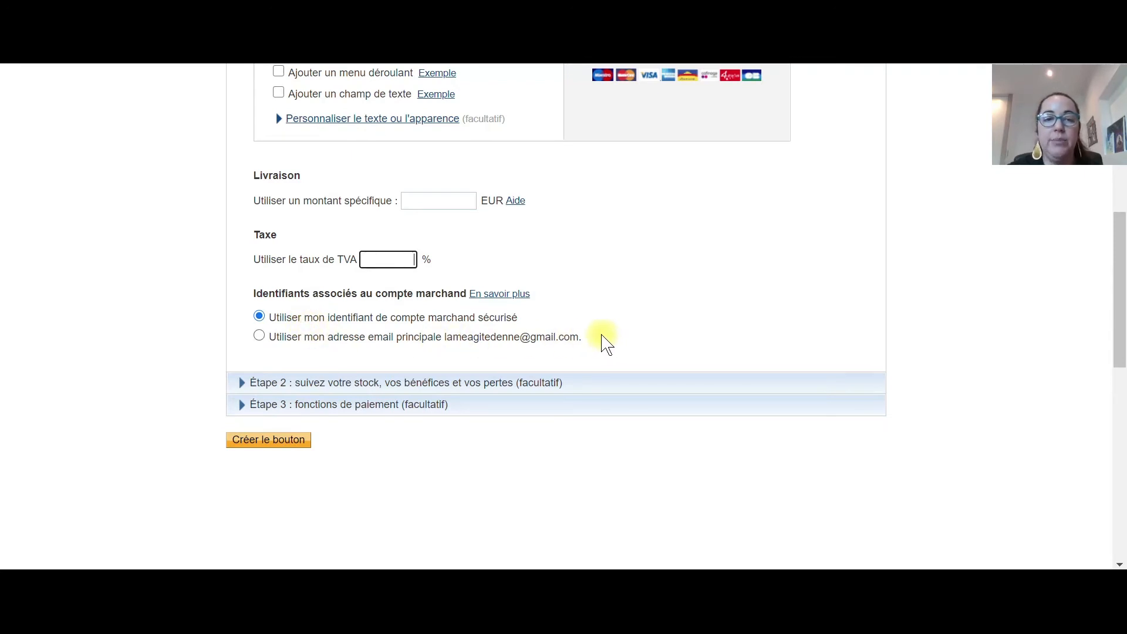
drag(538, 321, 383, 320)
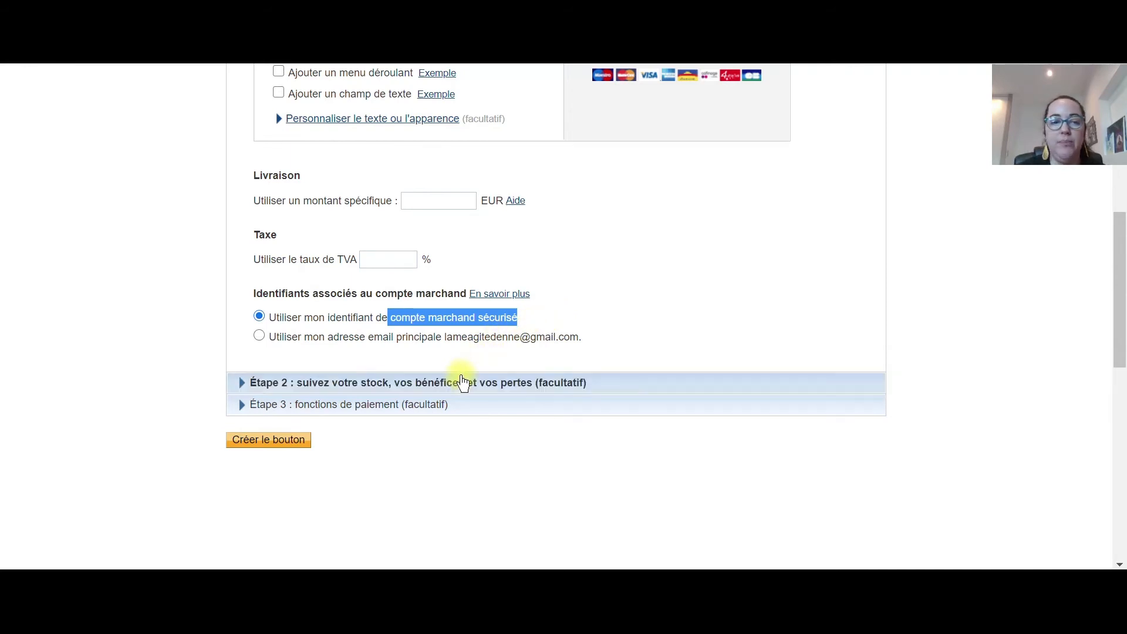
click(464, 382)
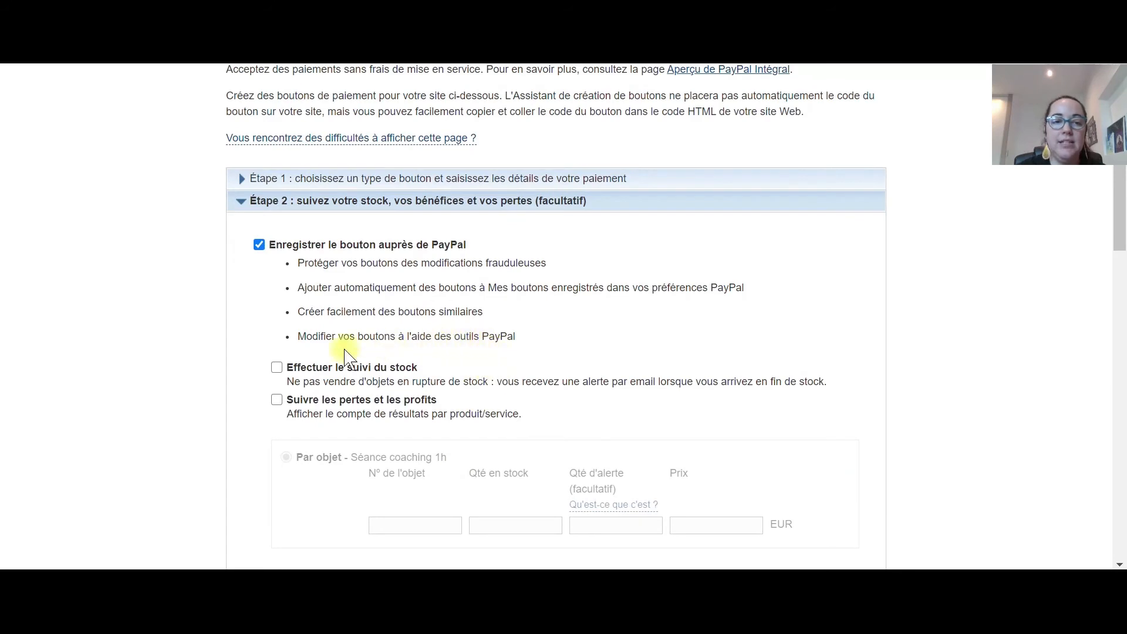
Step: Try enabling stock tracking per item for the coaching session and look over its quantity fields
click(277, 368)
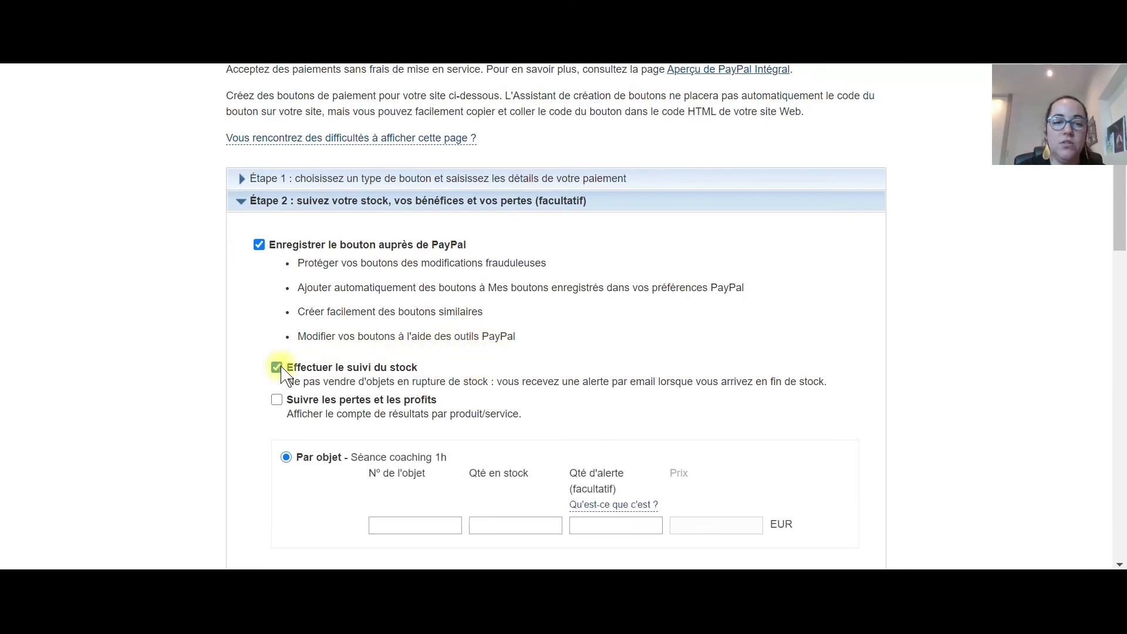
scroll(537, 364, down, 1)
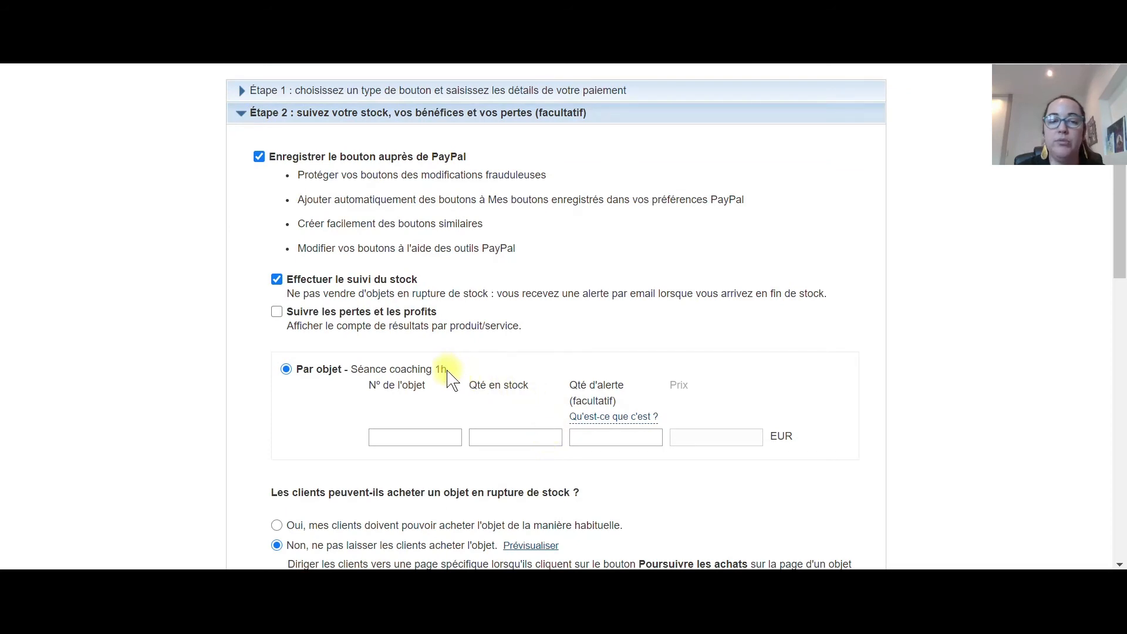
click(524, 434)
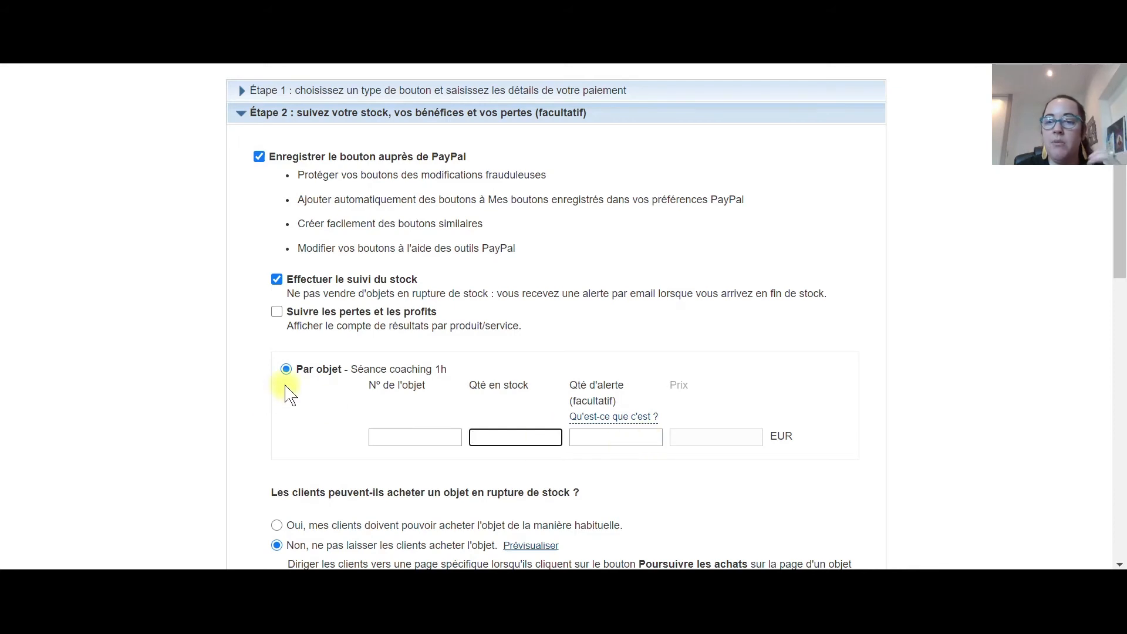
click(287, 369)
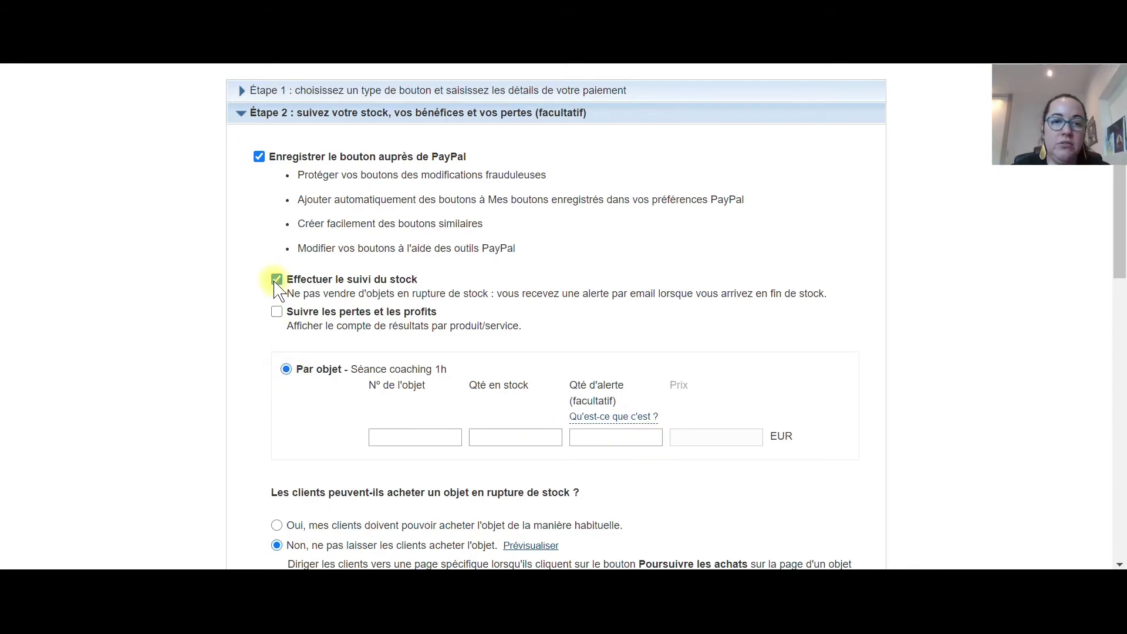
click(302, 372)
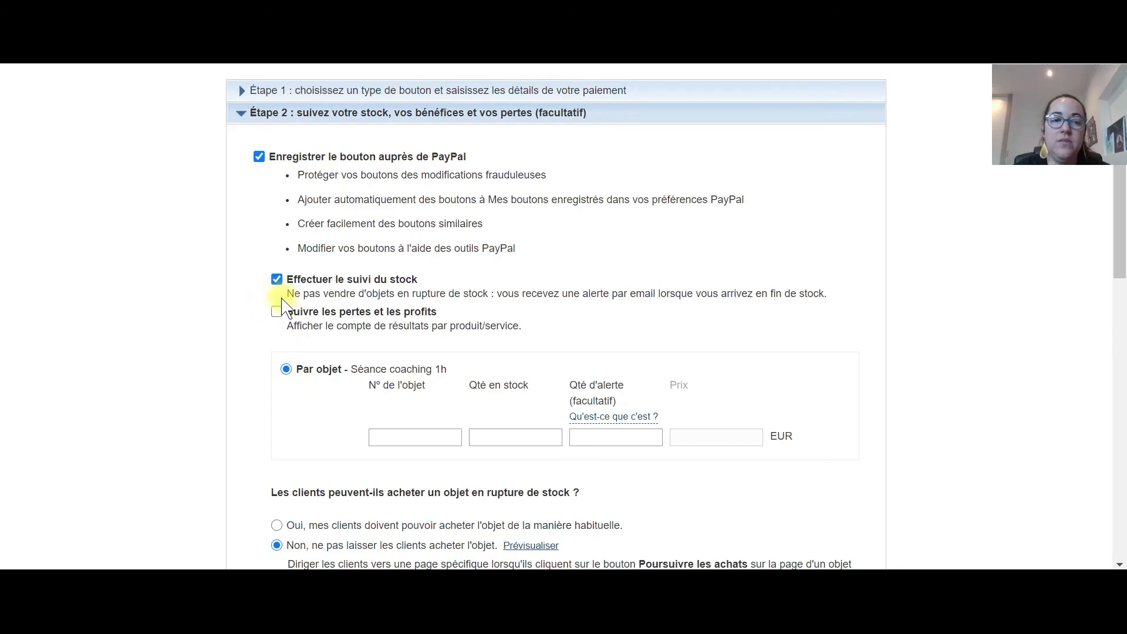
Step: Turn off saving the button with PayPal and open stage 3 for the payment functions
click(259, 156)
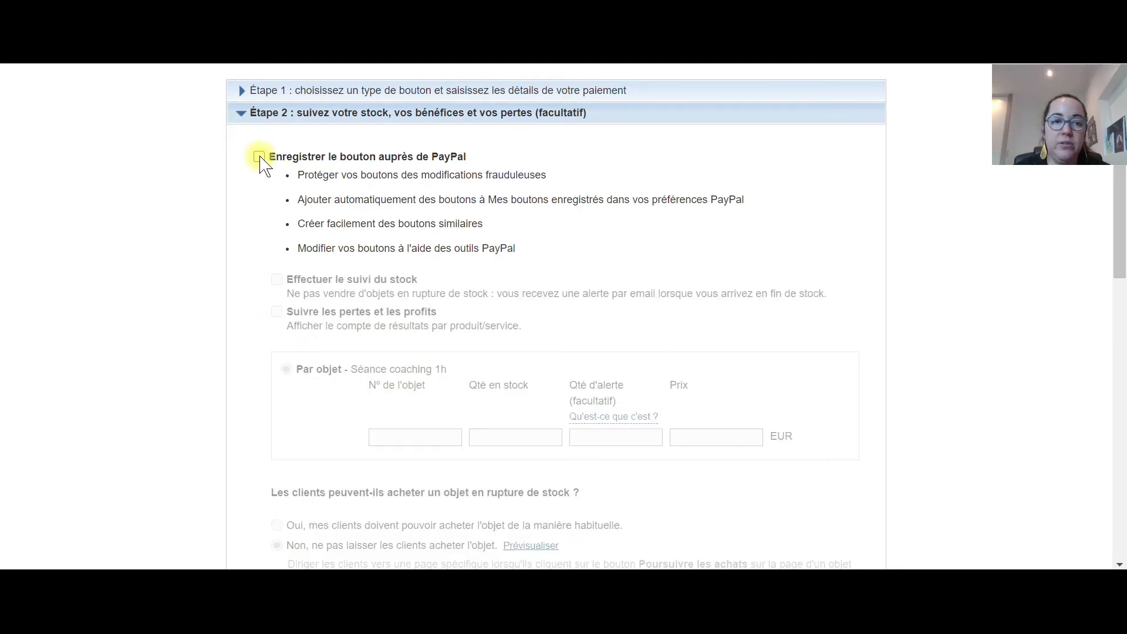
scroll(276, 128, down, 3)
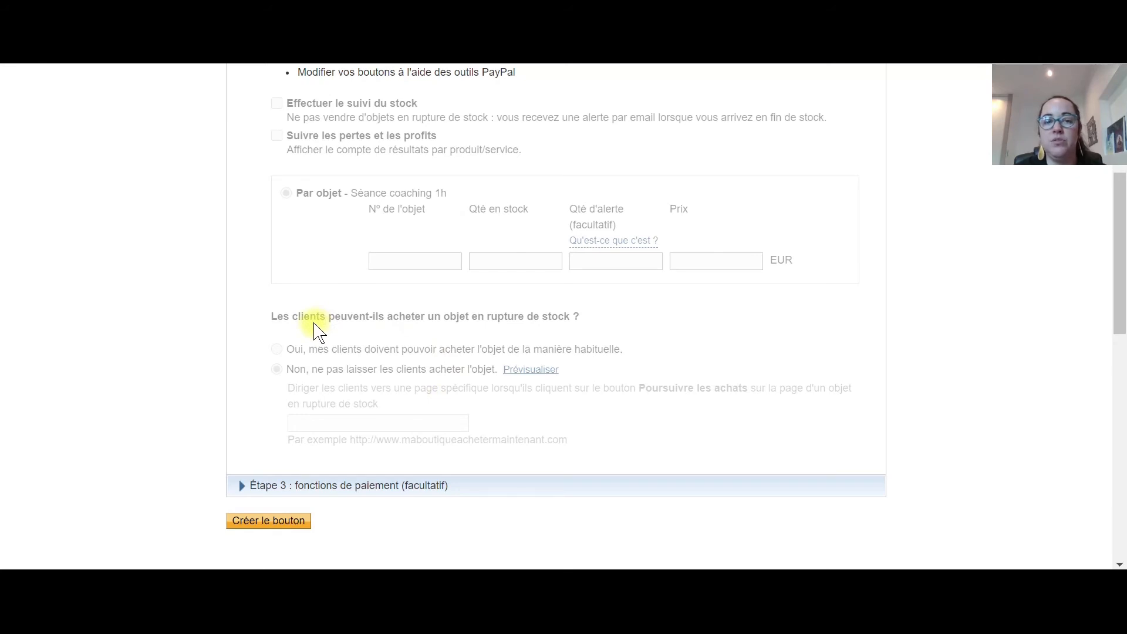
click(362, 484)
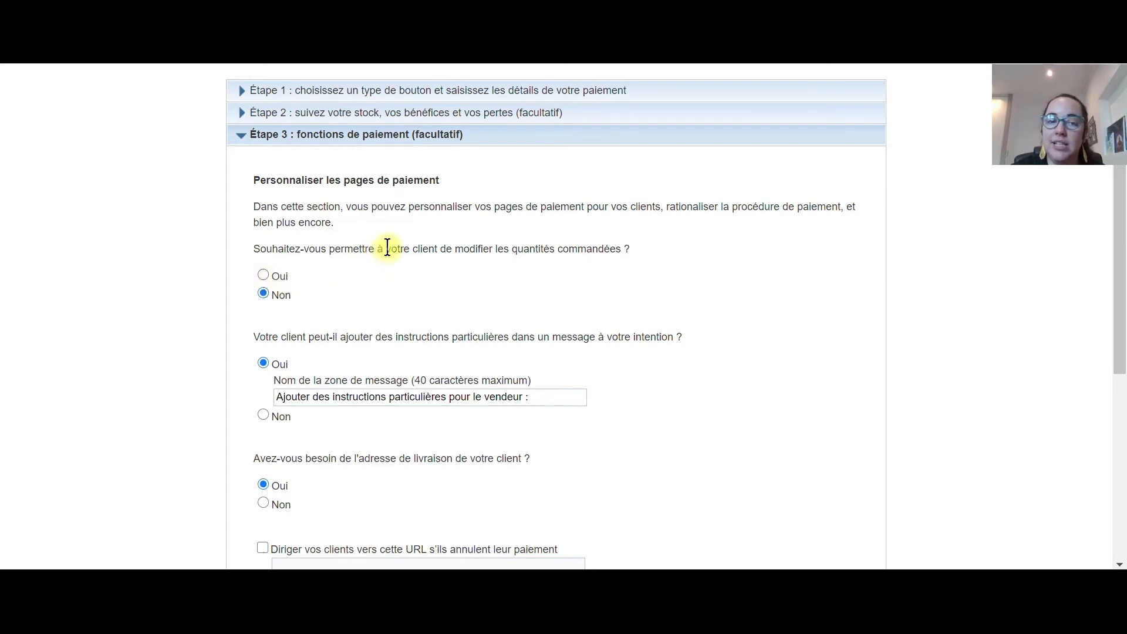
Step: Name the customer message box for special instructions "Merci d'ajouter votre date de naissance"
scroll(386, 247, down, 1)
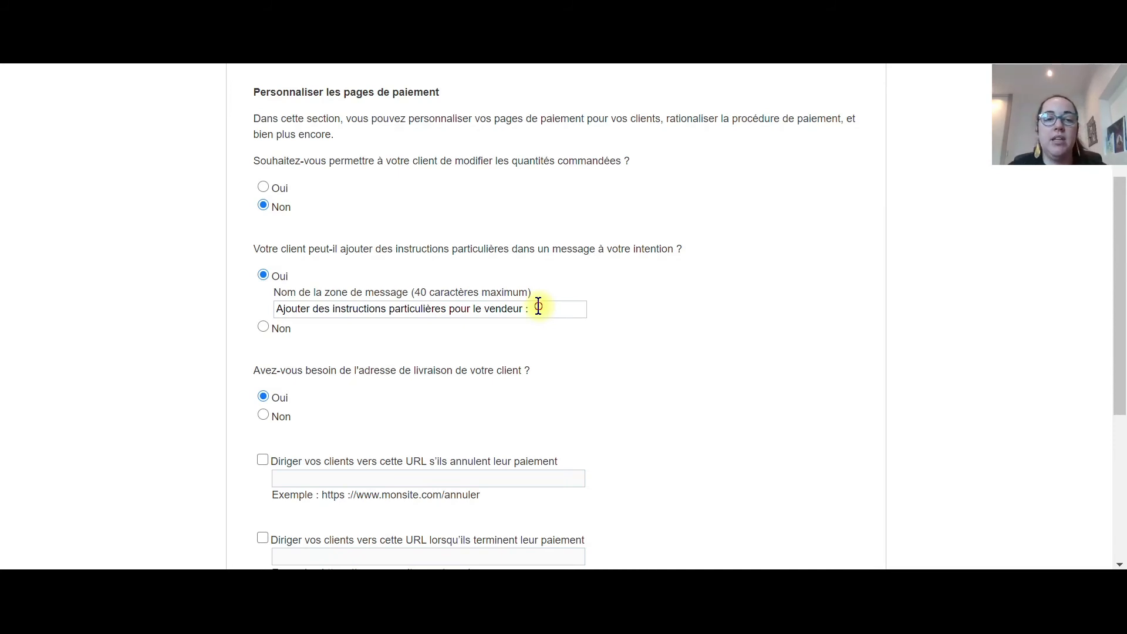
drag(541, 306, 244, 310)
text(MERCI D)
key(BackSpace)
key(BackSpace)
key(BackSpace)
key(BackSpace)
key(BackSpace)
key(BackSpace)
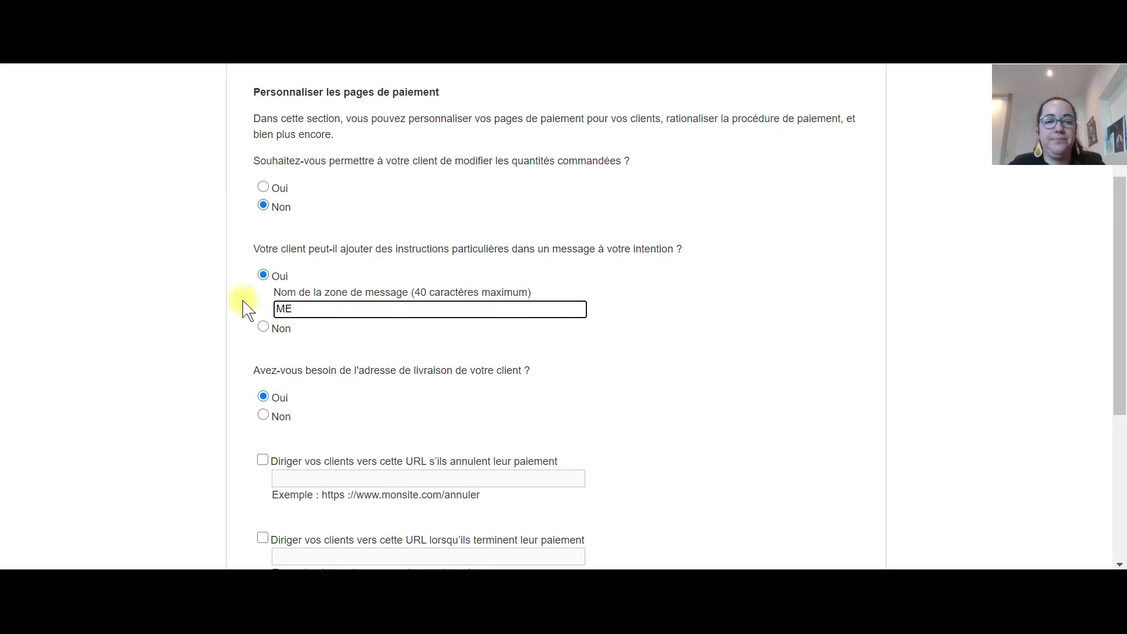
text(erci d'a)
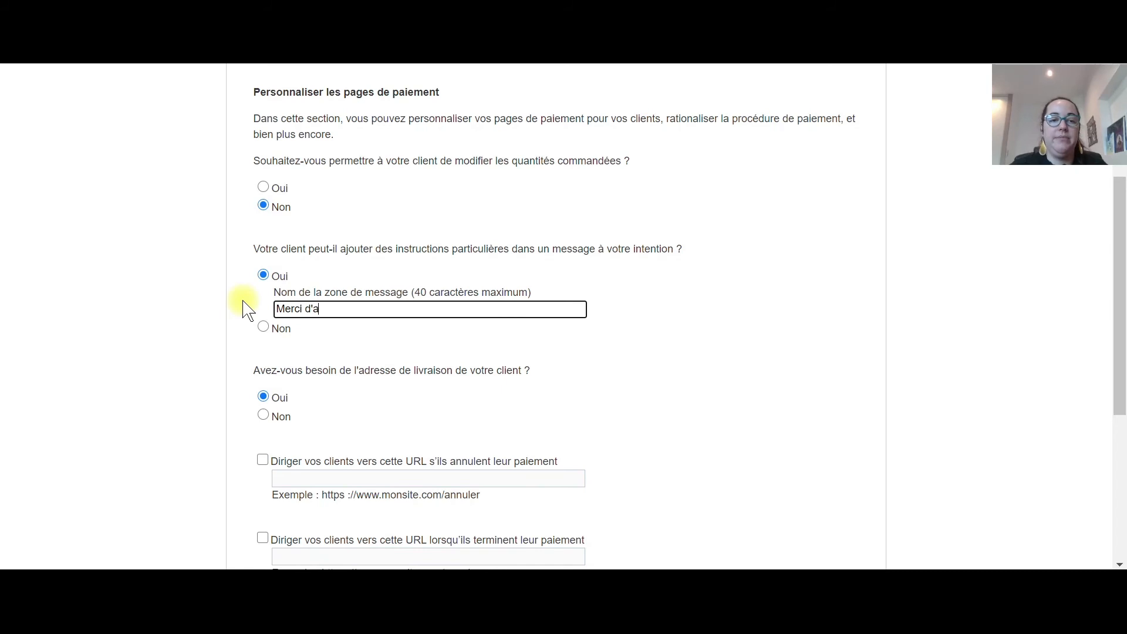
text(jouter votre )
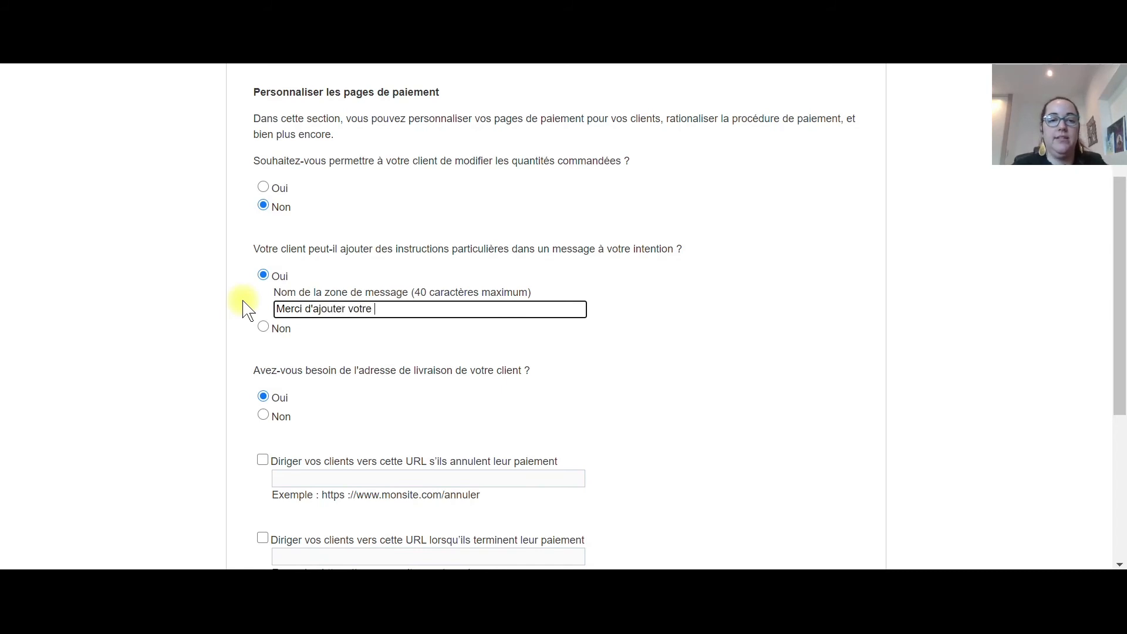
text(date de naissance)
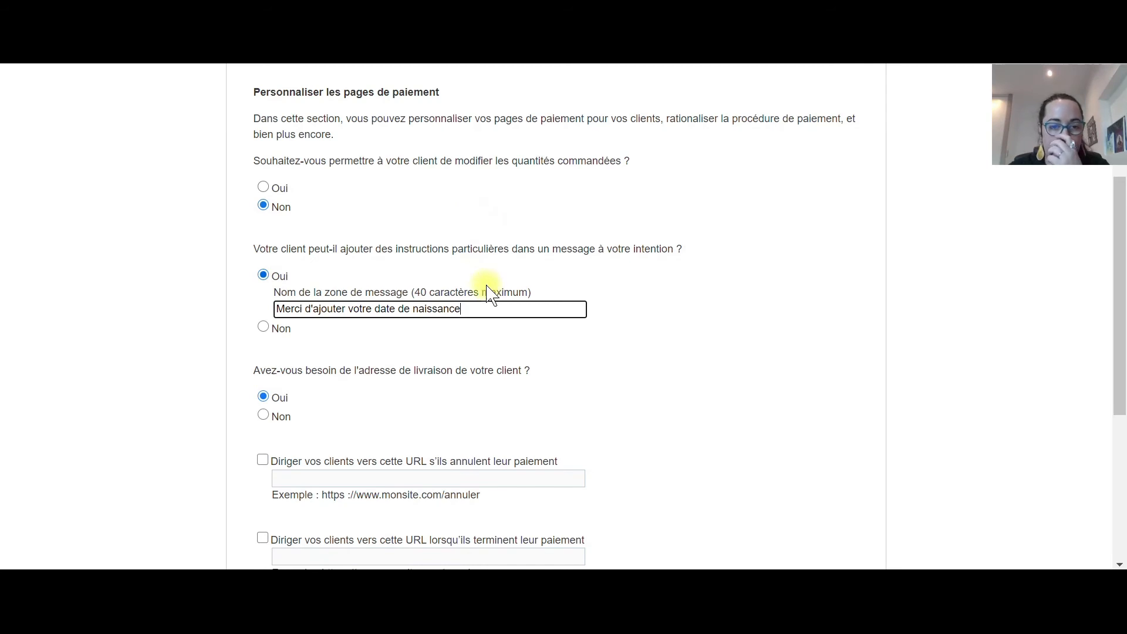
Step: Create the button with the remaining payment page options left as they are, and accept the cookies on the code page
scroll(489, 291, down, 3)
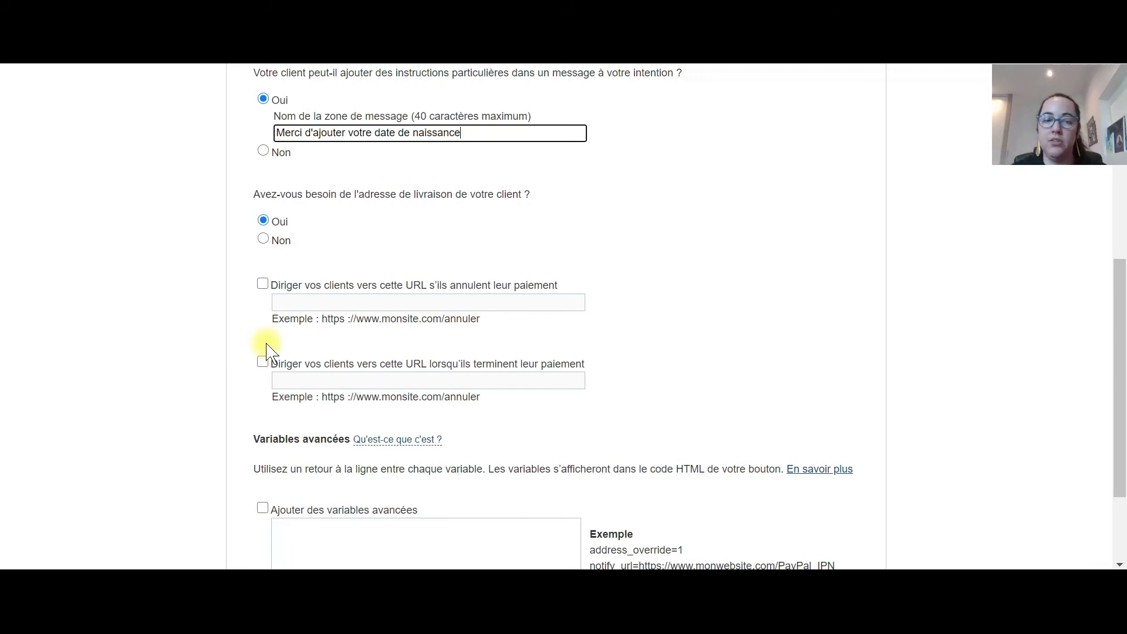
scroll(549, 229, down, 3)
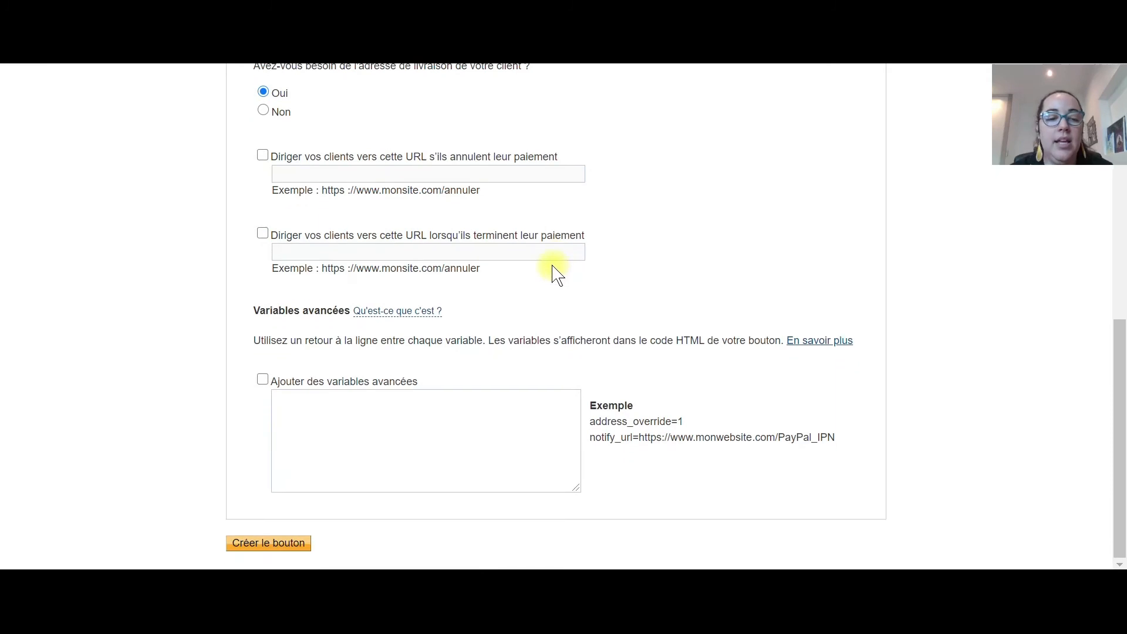
click(270, 543)
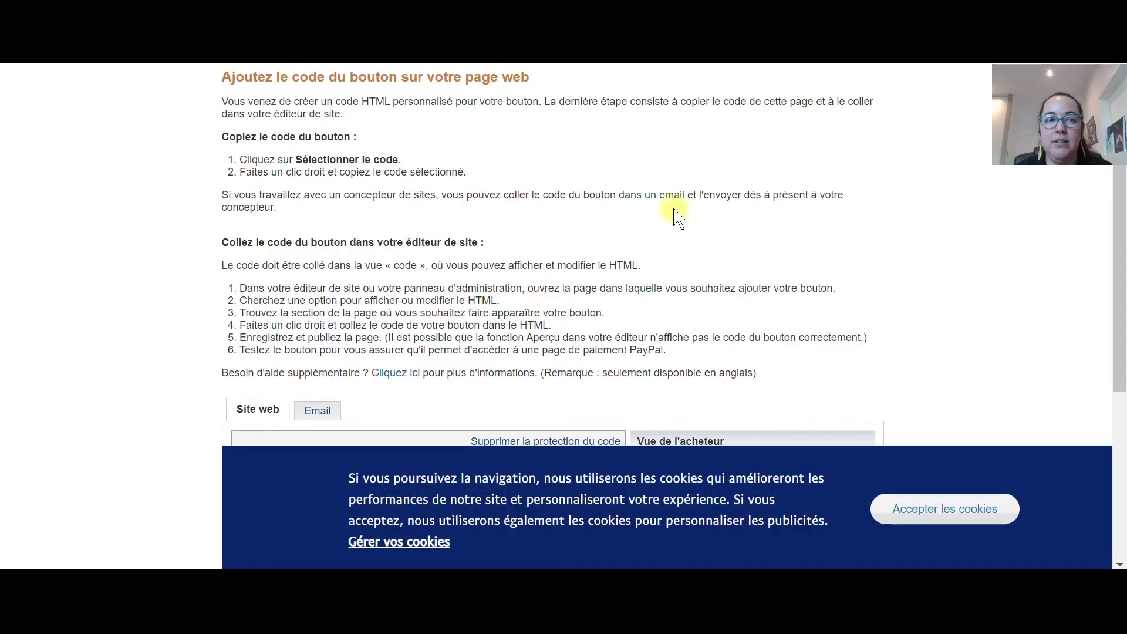
click(923, 508)
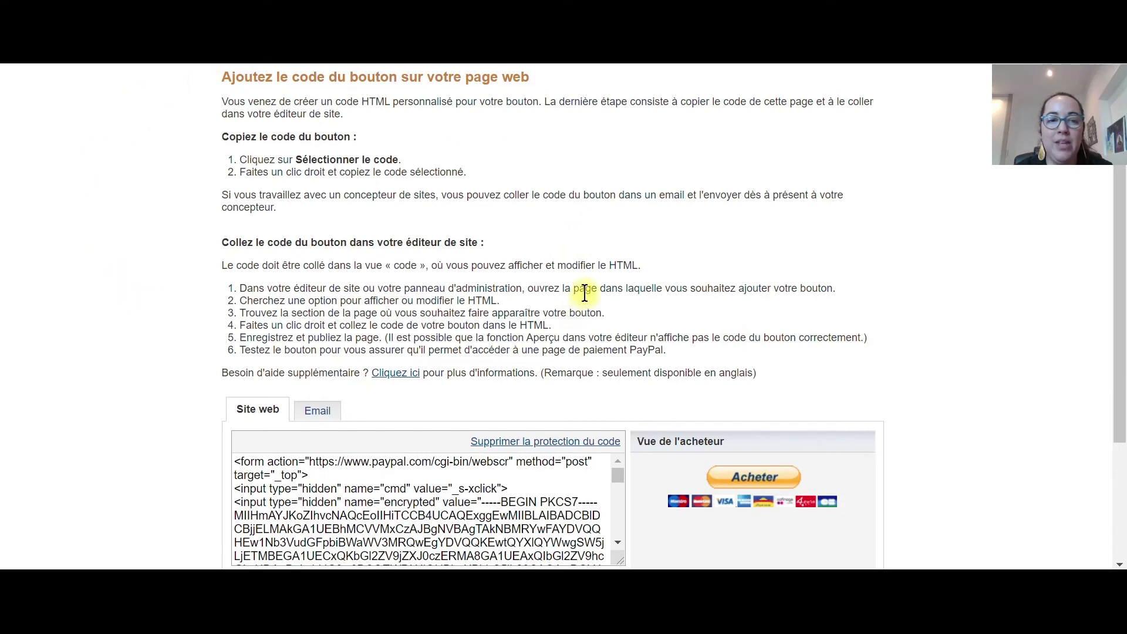
Step: Select the button's entire website HTML code and copy it to the clipboard
scroll(584, 293, down, 2)
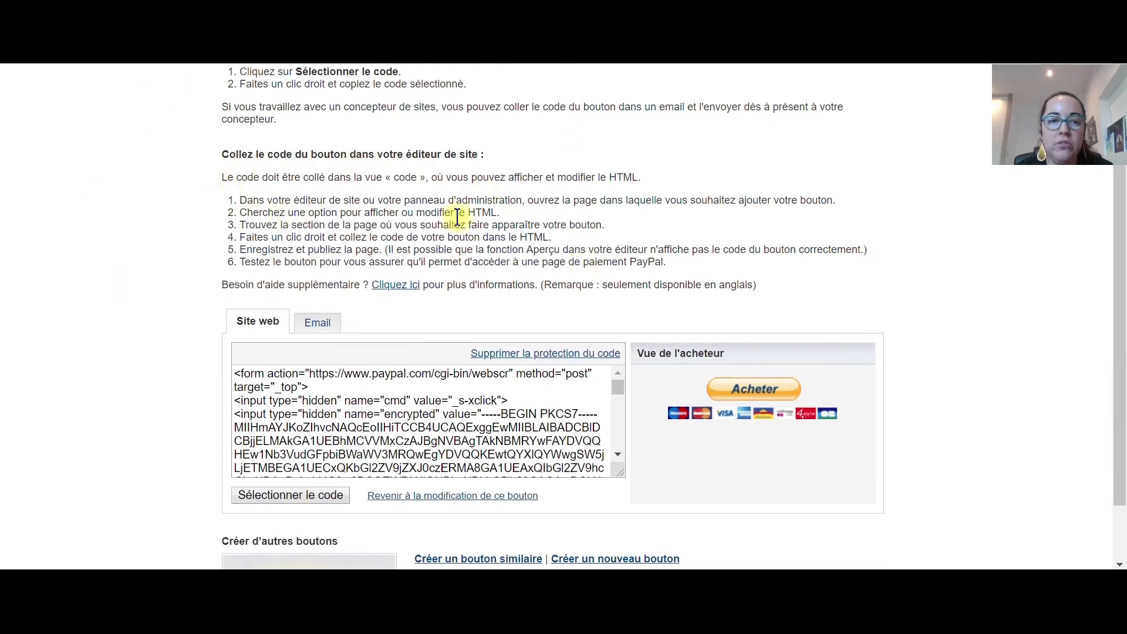
scroll(197, 262, down, 1)
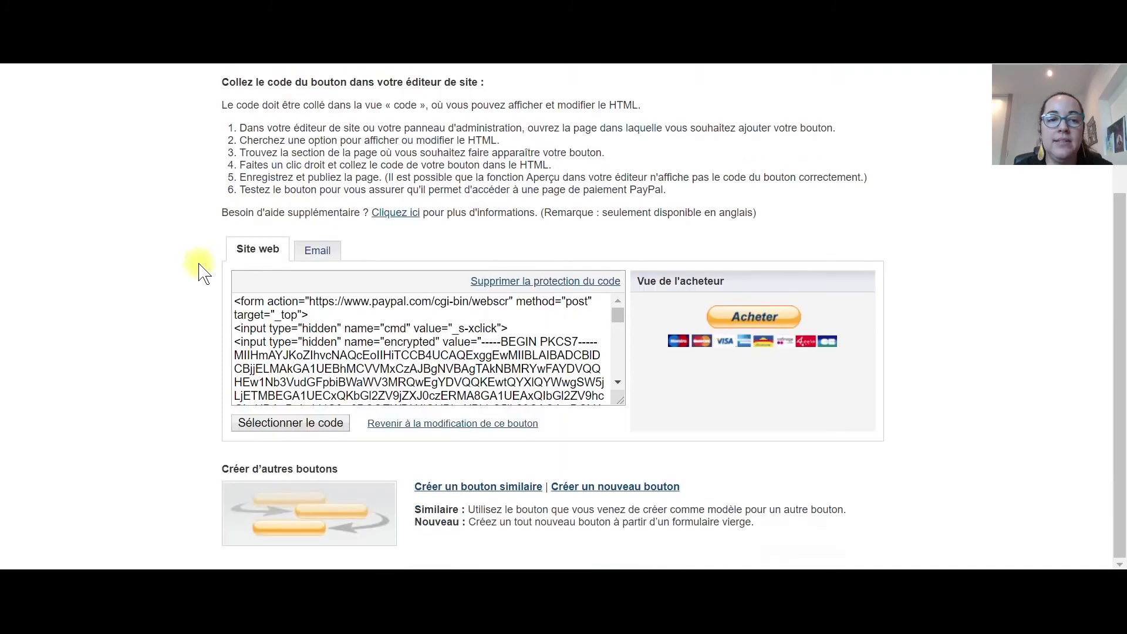
click(294, 428)
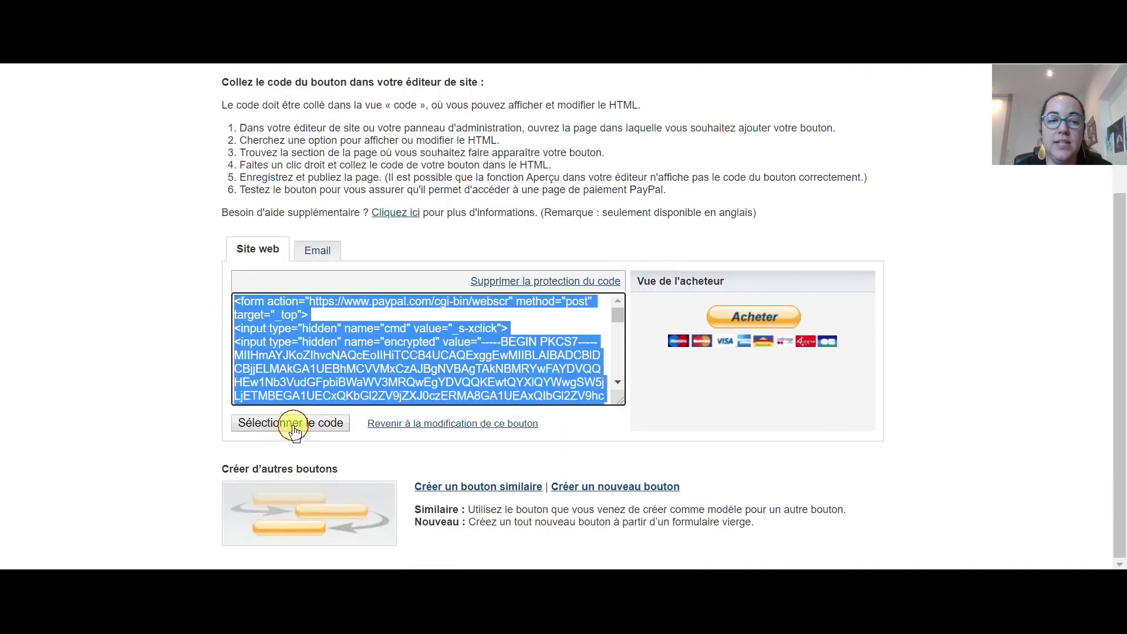
right_click(355, 364)
click(378, 379)
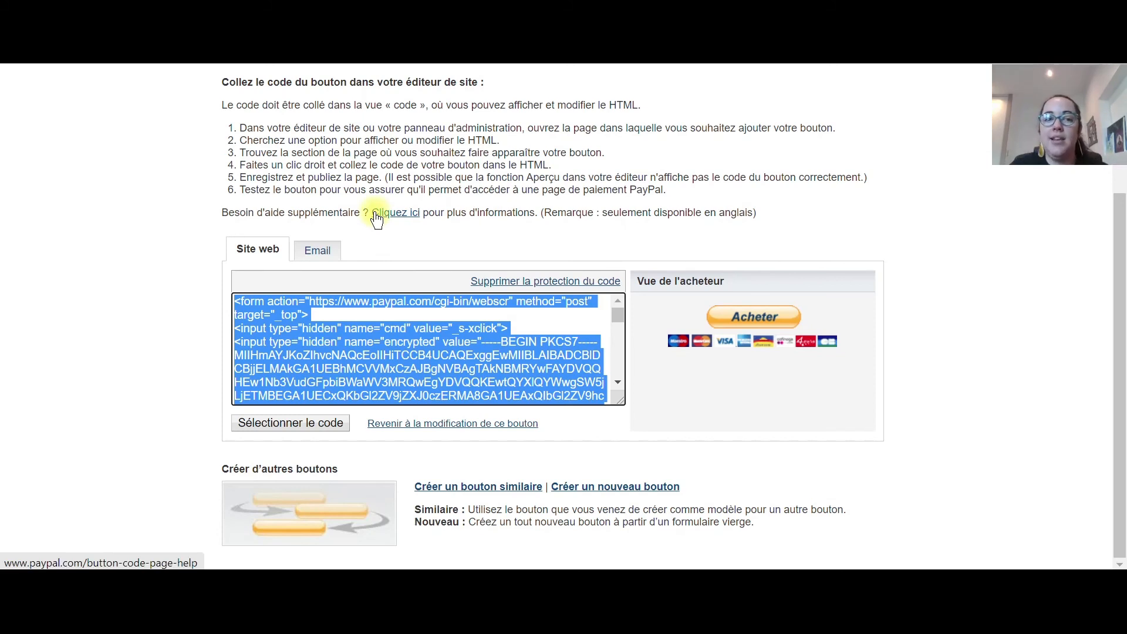
Step: Show the email version of the button code and copy the whole payment link to the clipboard
click(310, 255)
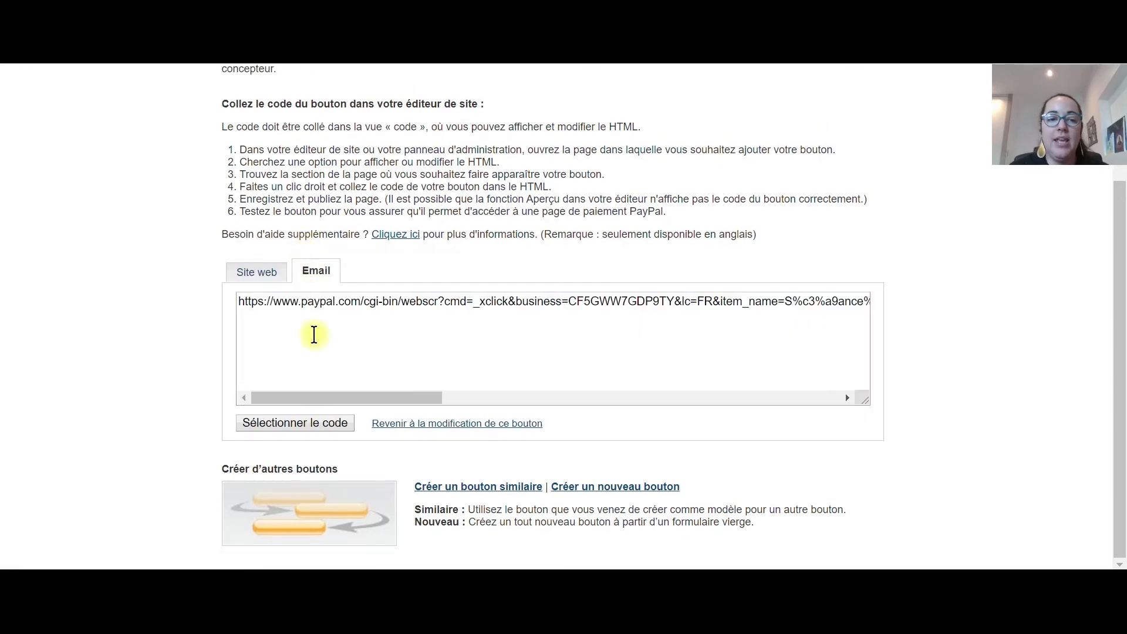
click(305, 423)
right_click(354, 314)
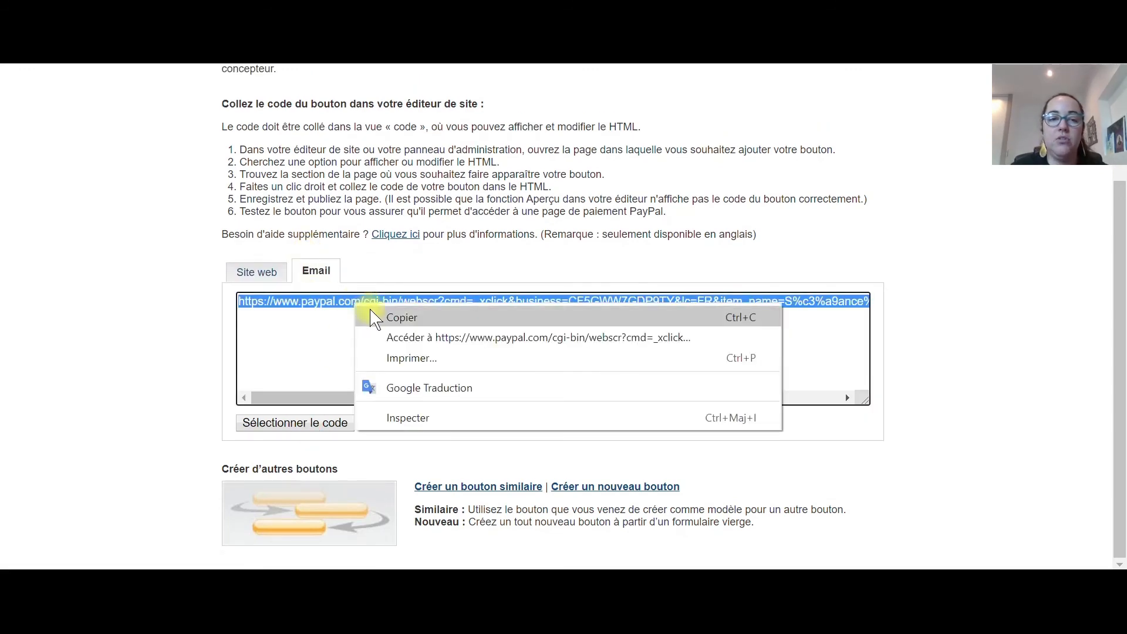
click(369, 317)
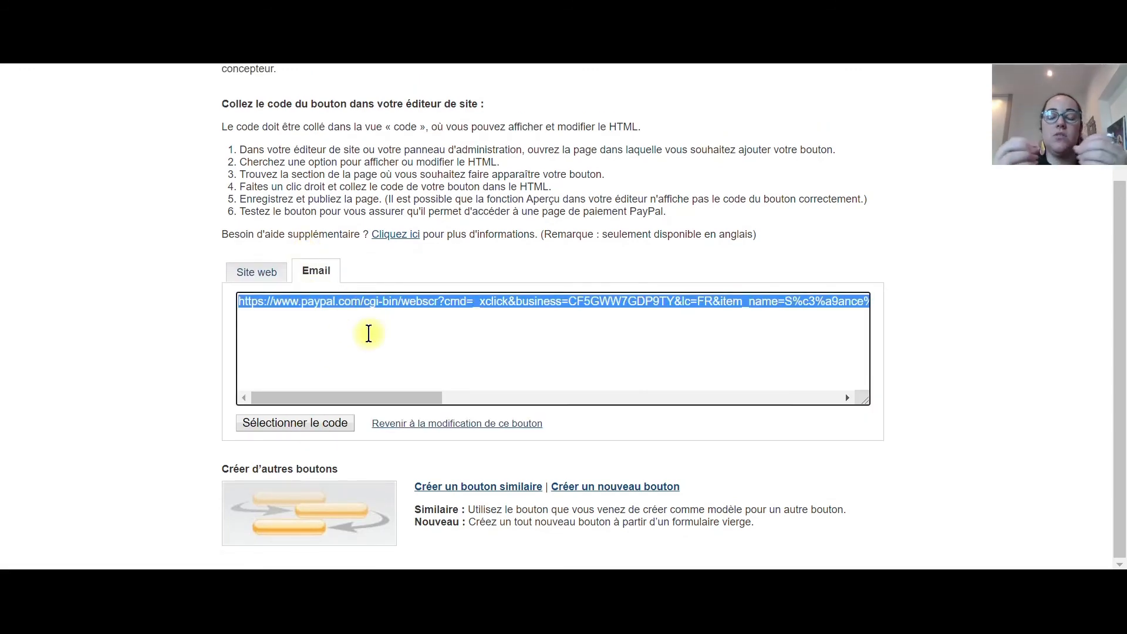